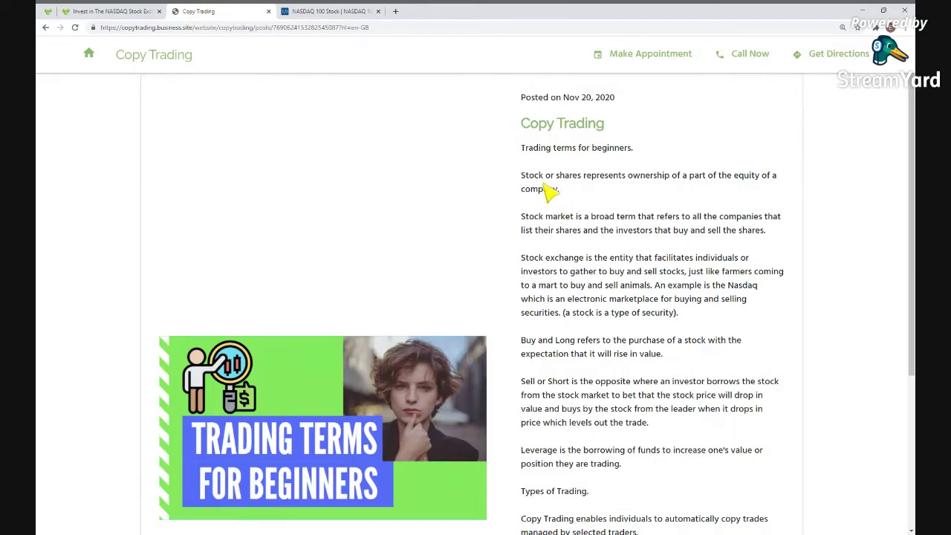
- Switch to eToro, view the stats of the Sony (SNE) stock, and return to the trading terms article
click(49, 10)
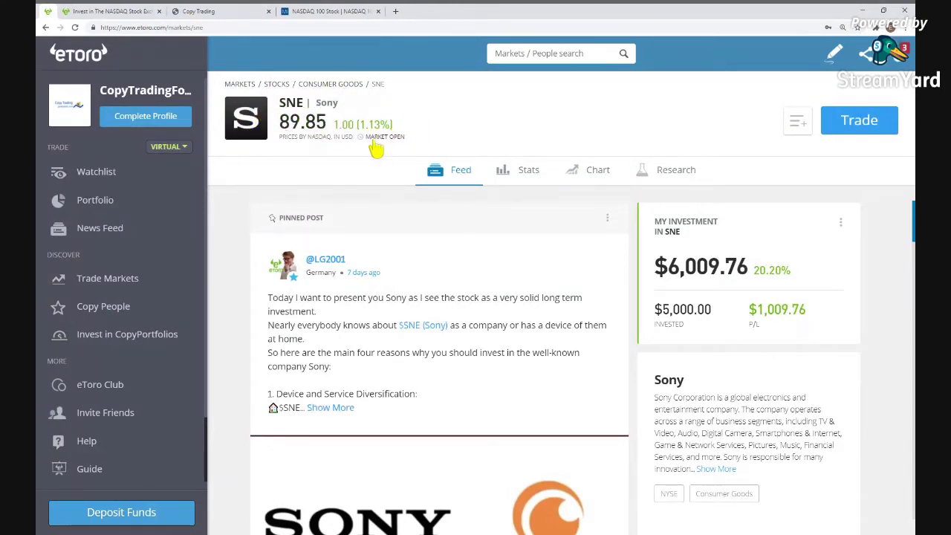
click(531, 175)
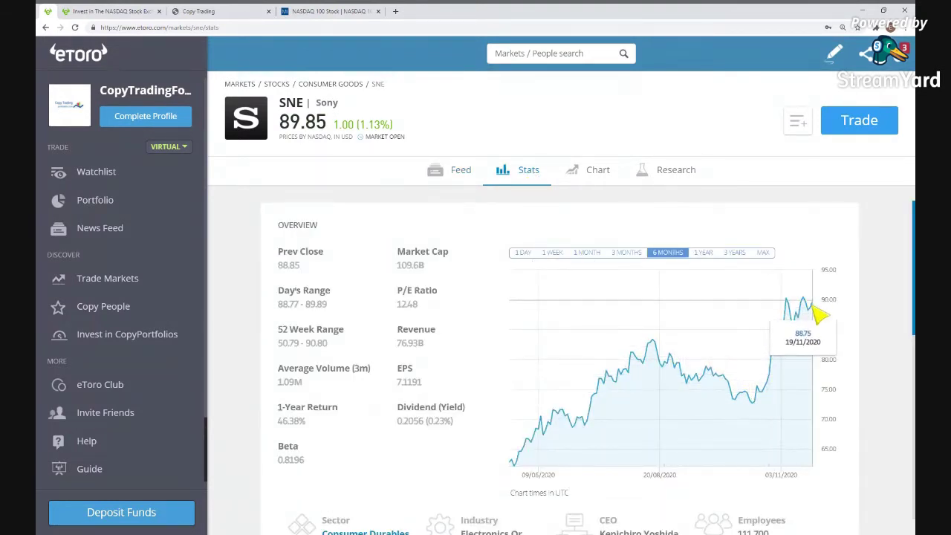
click(45, 27)
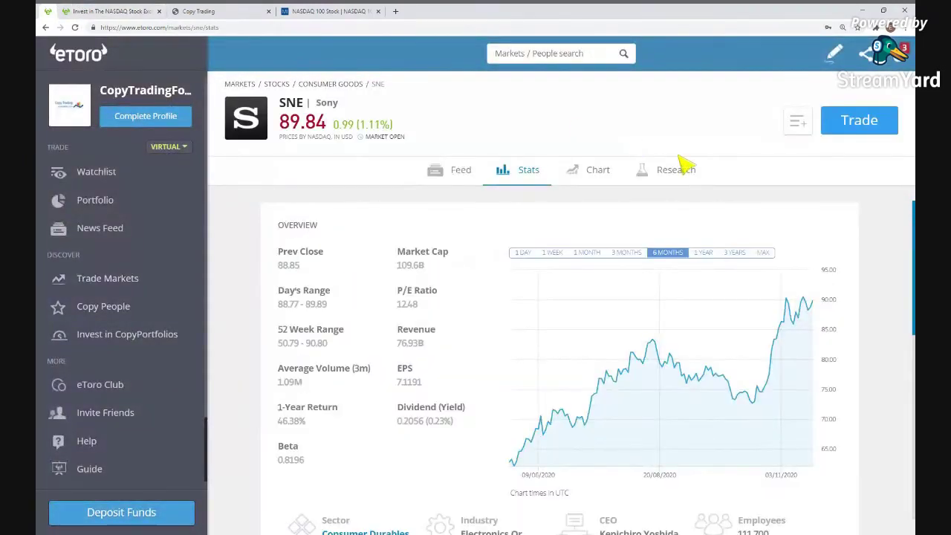
key(ctrl+Tab)
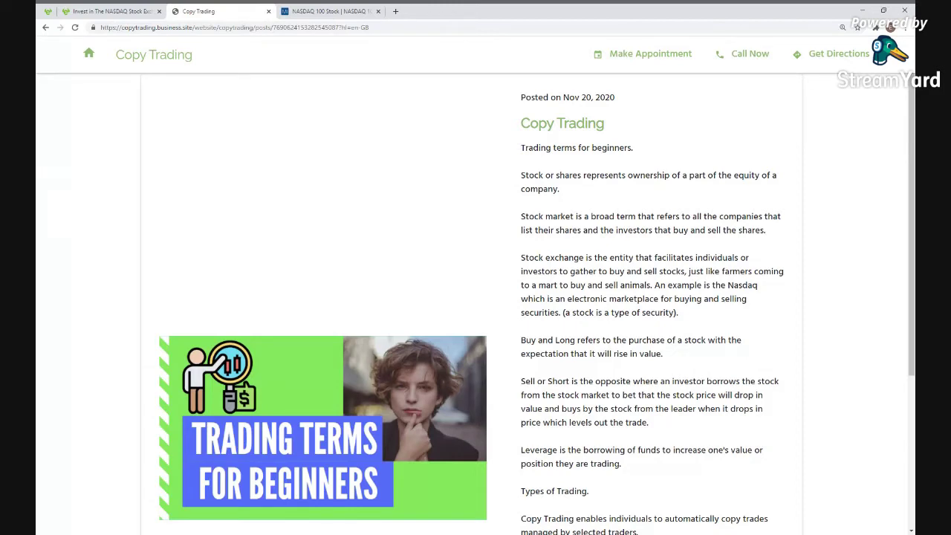
- Check the Sony stats page again, and read the stock market and stock exchange definitions in the trading terms article
click(81, 14)
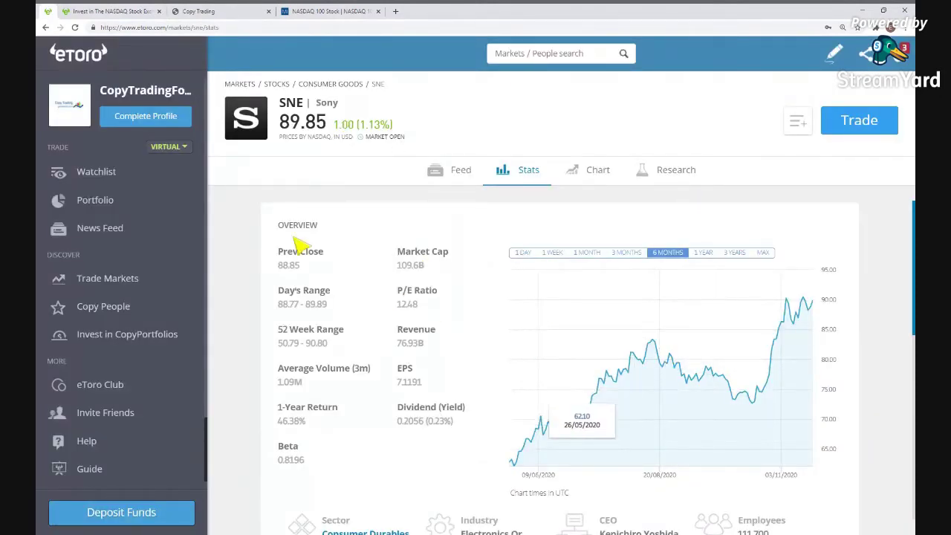
click(214, 11)
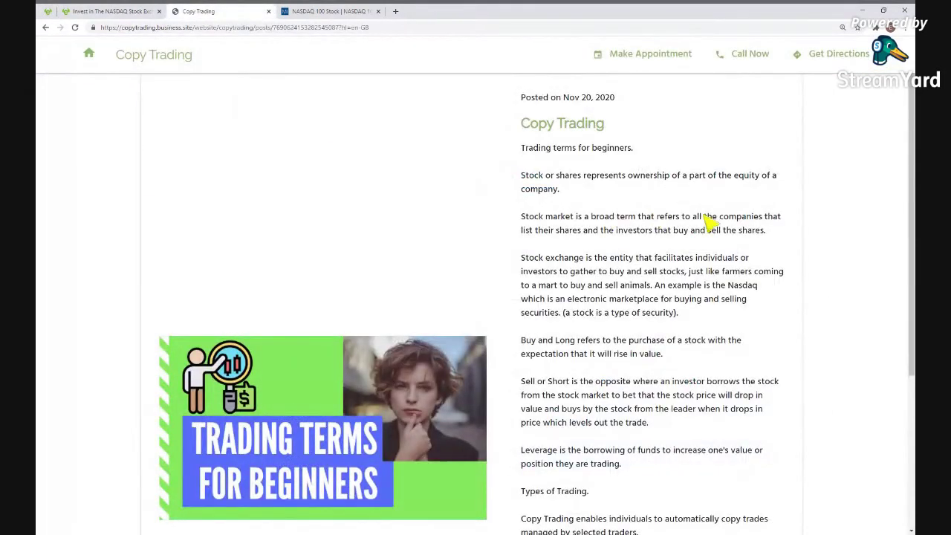
scroll(520, 240, down, 1)
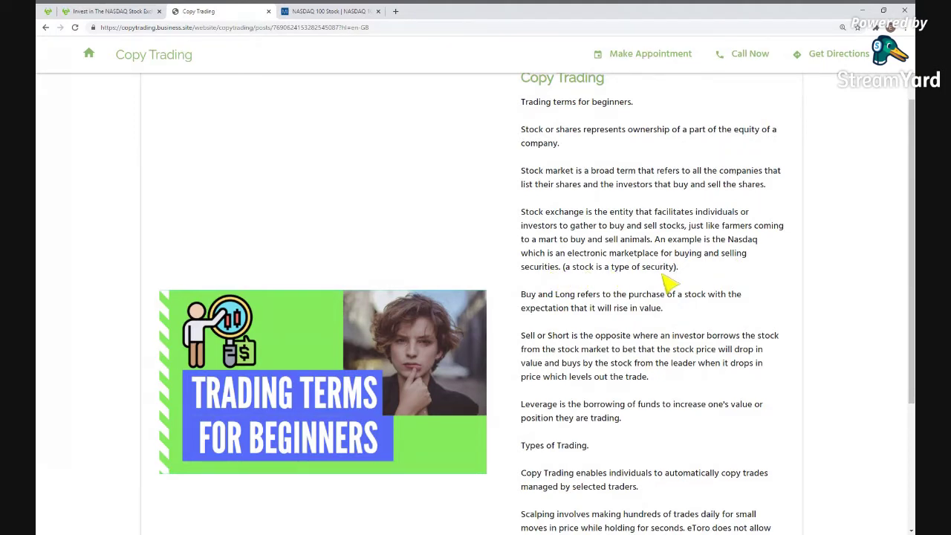
- Browse the NASDAQ stocks listed in eToro's Trade Markets
click(111, 11)
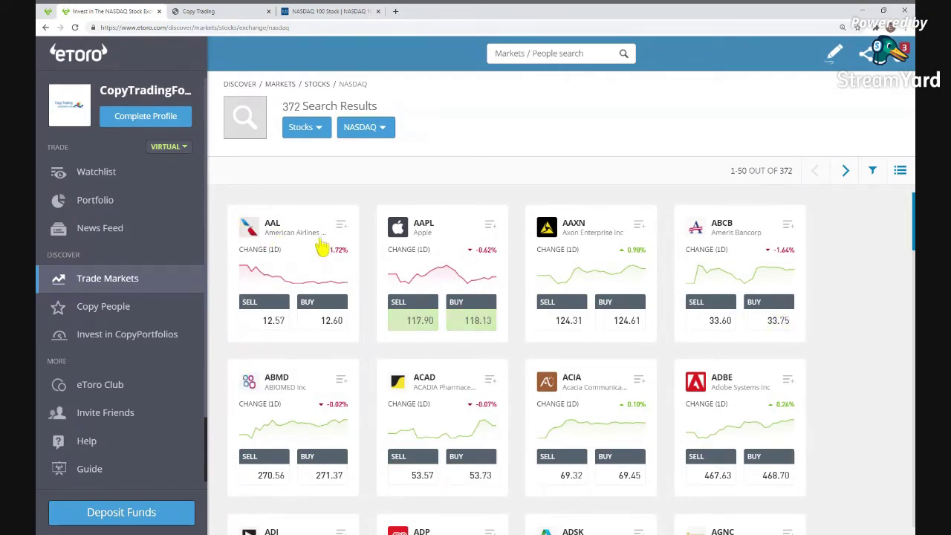
scroll(434, 256, down, 2)
scroll(435, 258, up, 2)
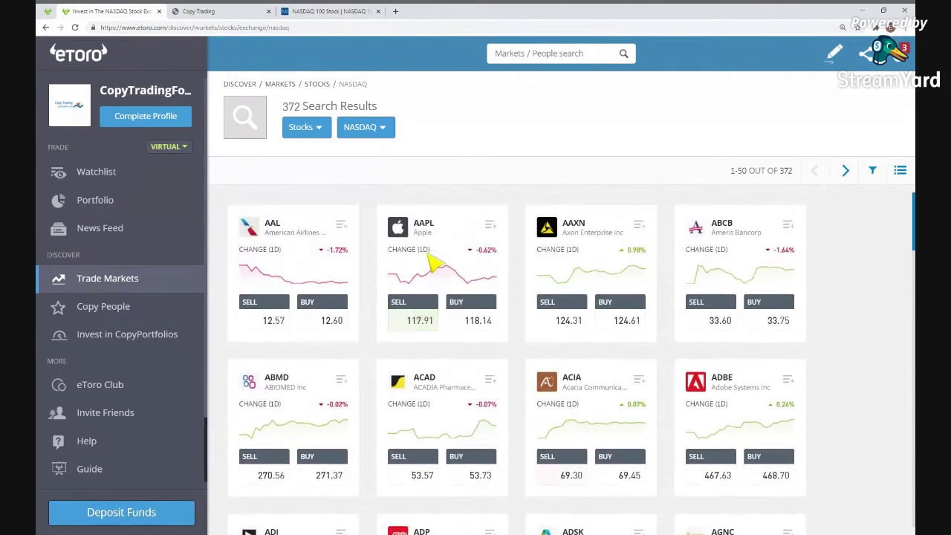
scroll(388, 440, down, 2)
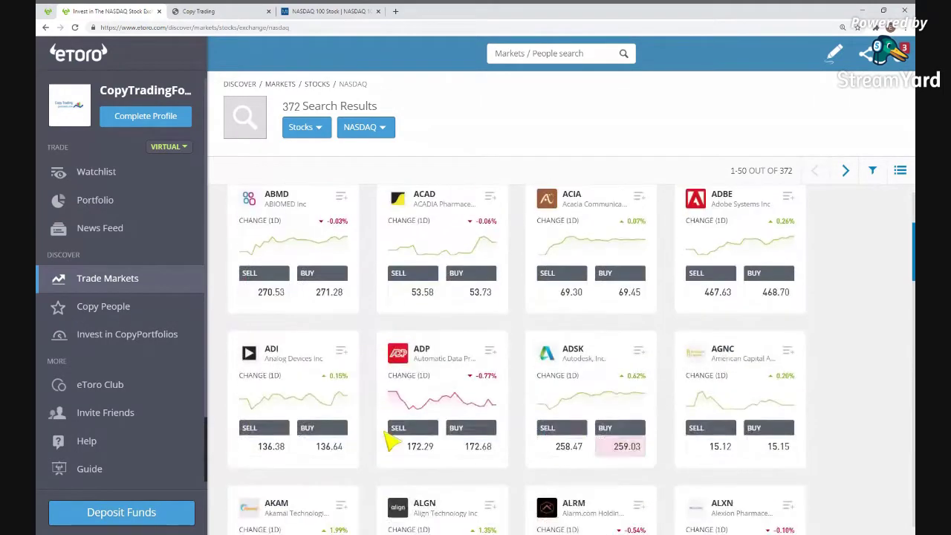
scroll(393, 416, down, 1)
scroll(520, 357, up, 3)
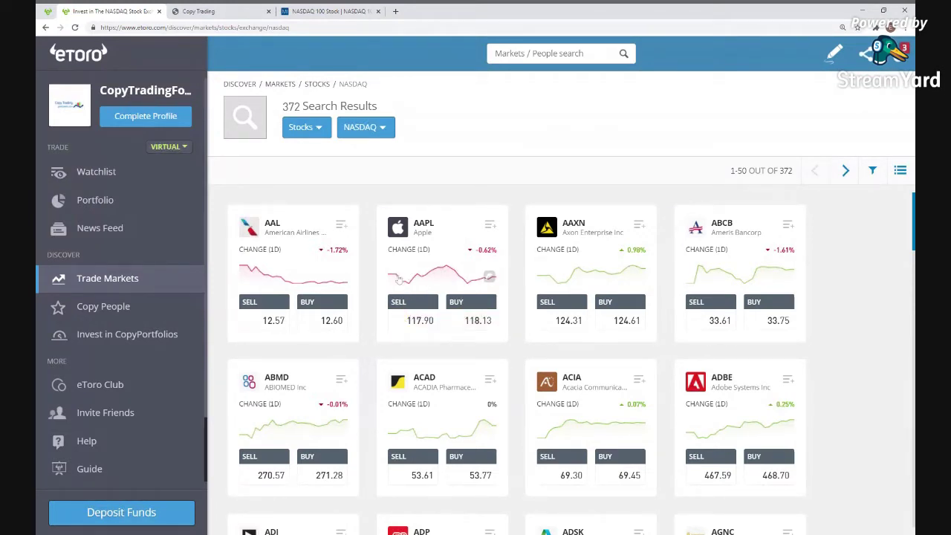
- Examine the companies in the NASDAQ 100 stocks table on Markets Insider
click(327, 11)
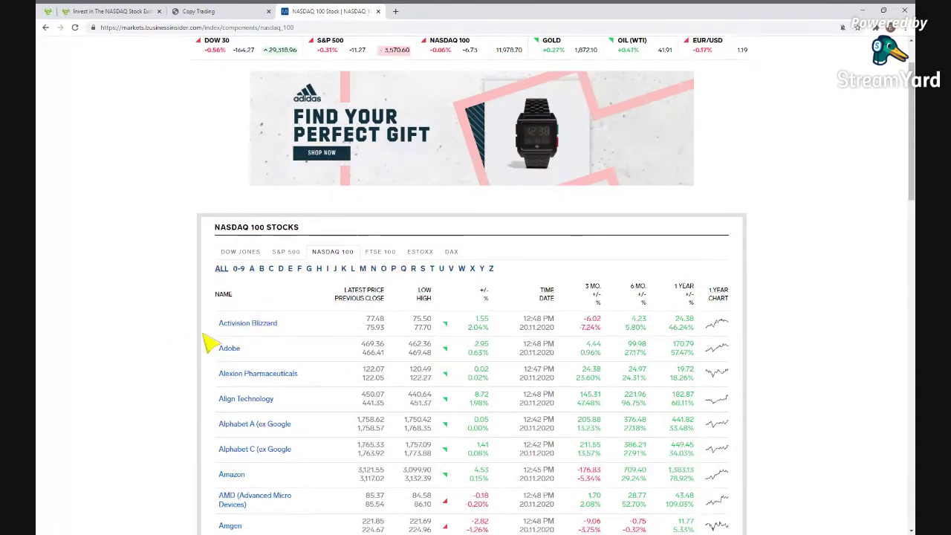
scroll(208, 335, down, 2)
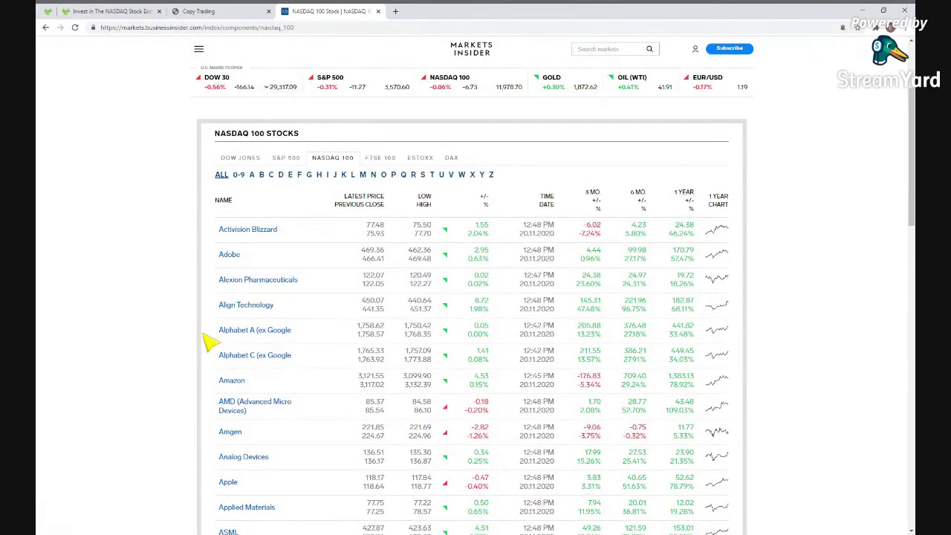
scroll(197, 316, down, 1)
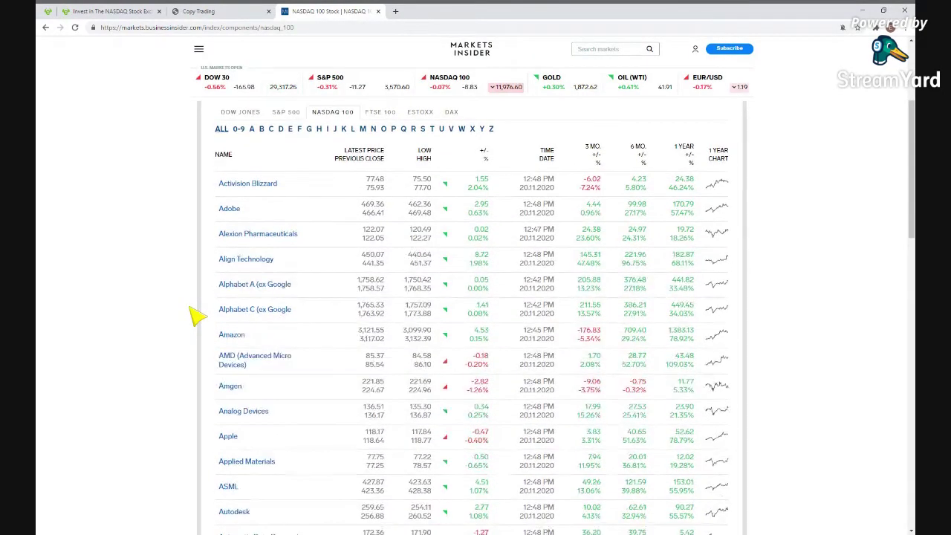
scroll(223, 316, down, 2)
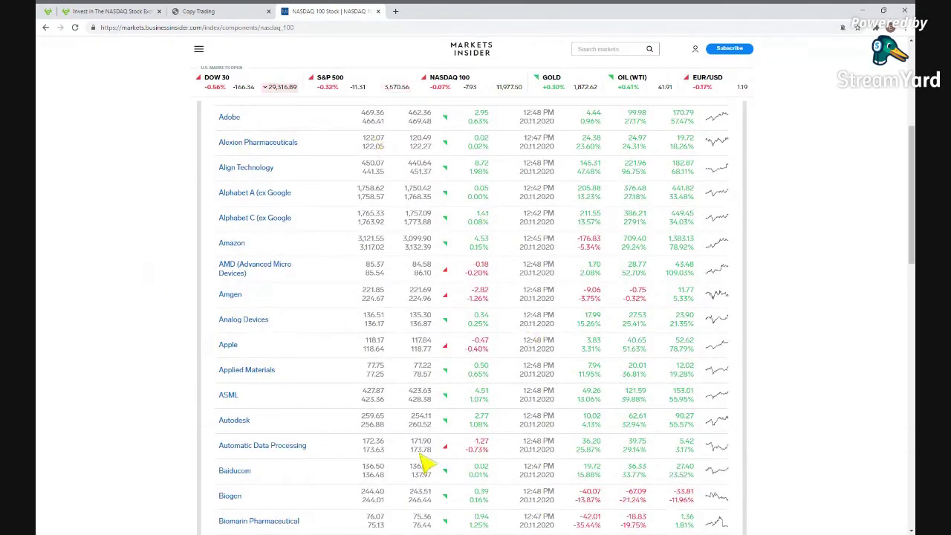
scroll(393, 261, down, 2)
scroll(253, 326, up, 1)
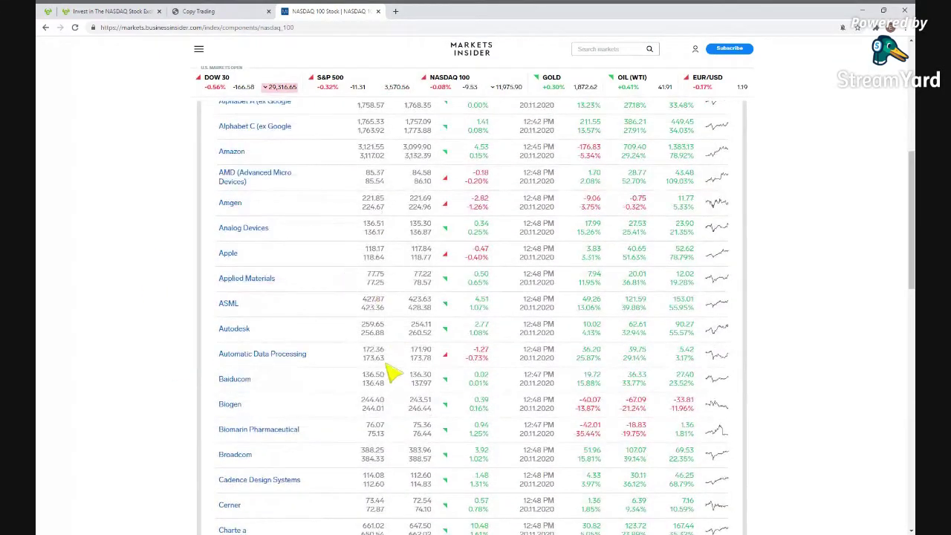
scroll(393, 371, down, 2)
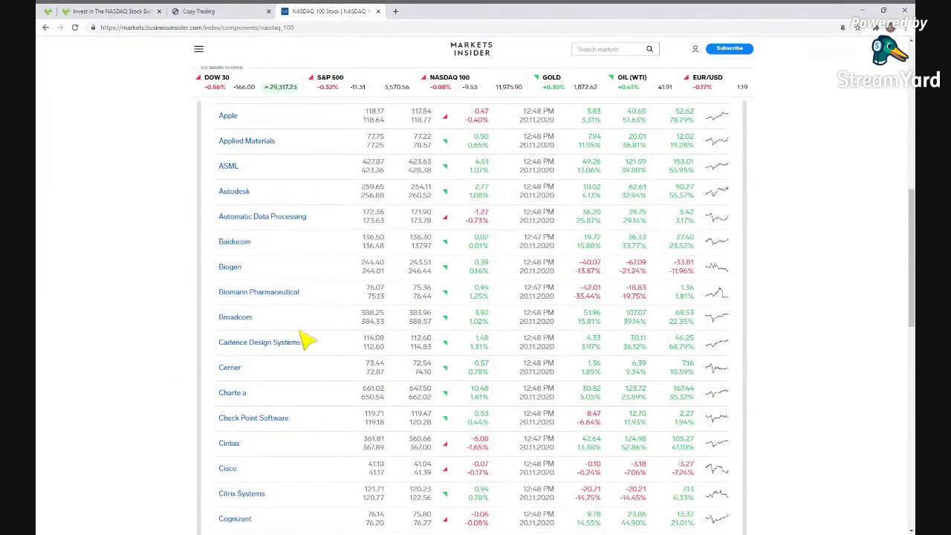
scroll(418, 249, down, 3)
scroll(305, 320, down, 3)
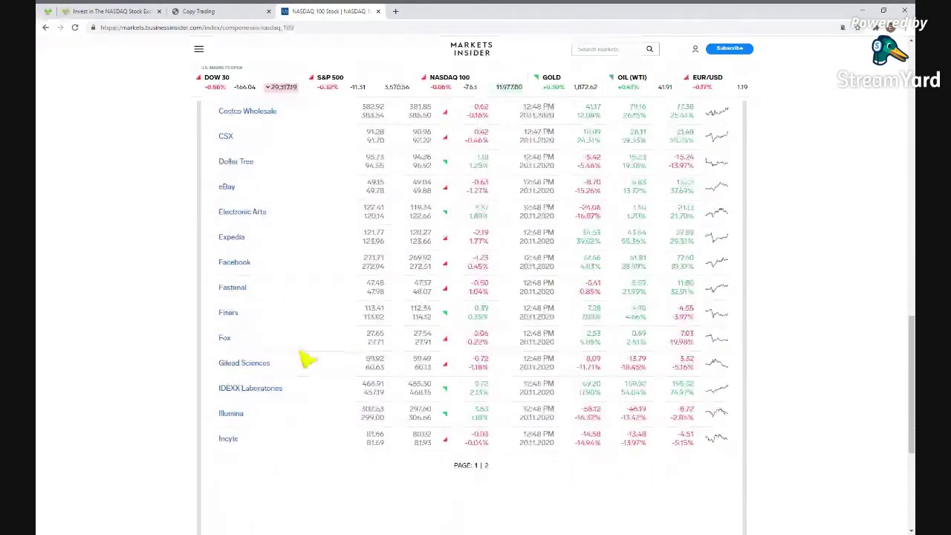
scroll(310, 392, up, 7)
scroll(318, 435, up, 4)
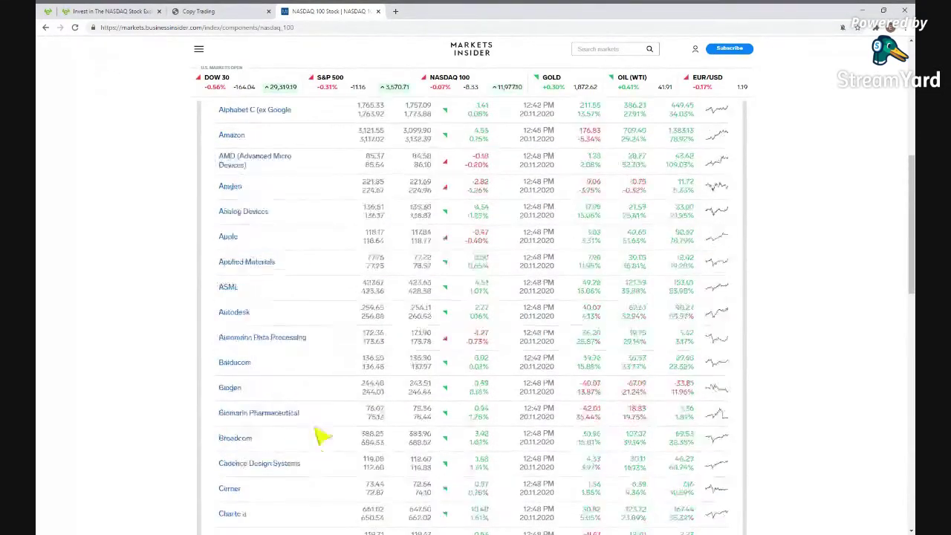
- Return to the Sony stock on eToro and bring up its trade order with the Buy side selected
click(218, 10)
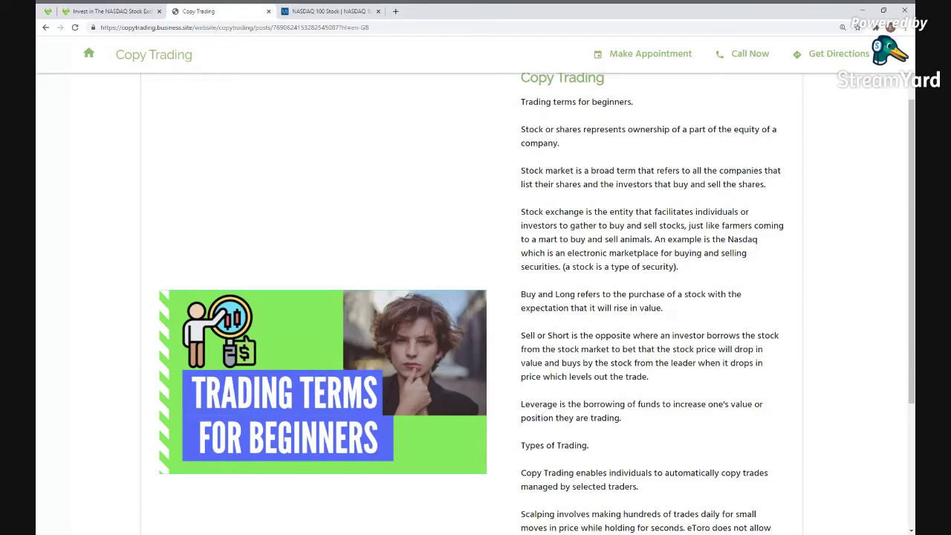
click(111, 11)
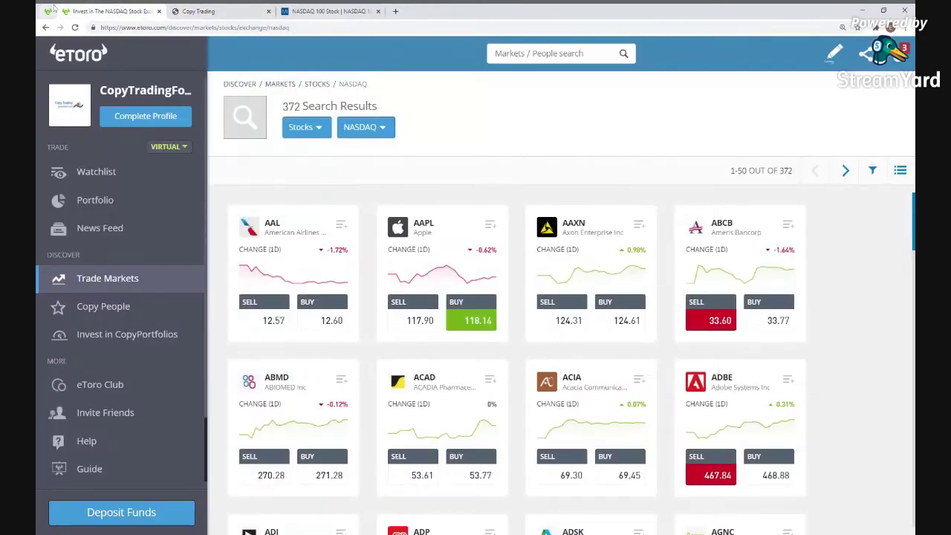
click(49, 11)
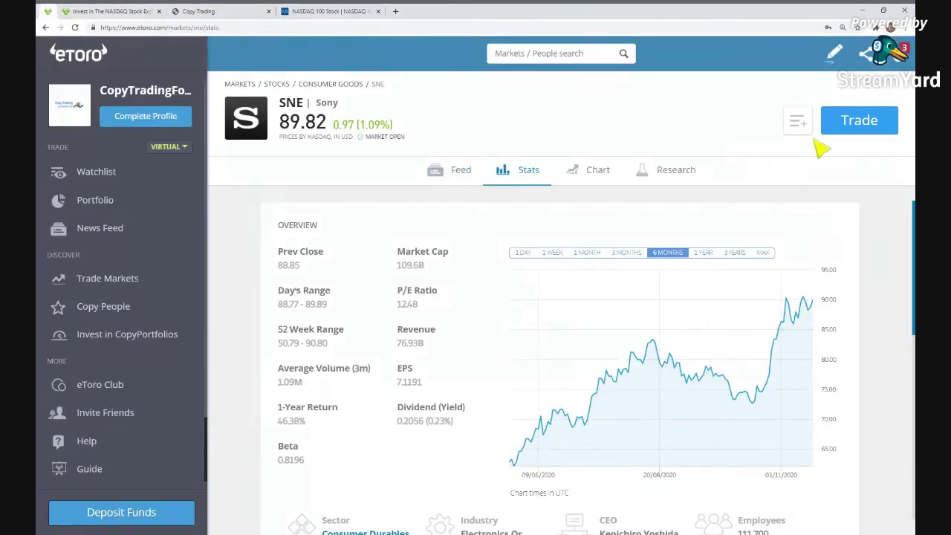
click(861, 128)
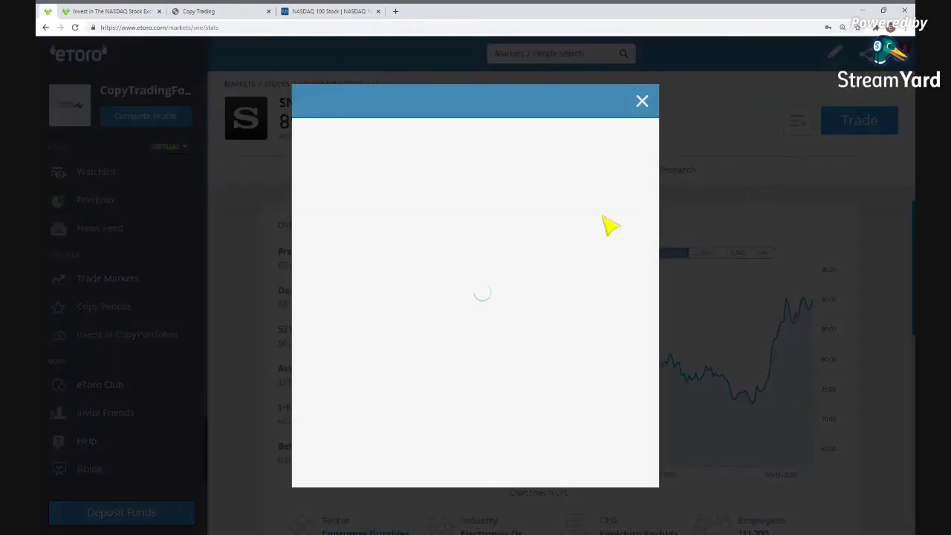
click(514, 106)
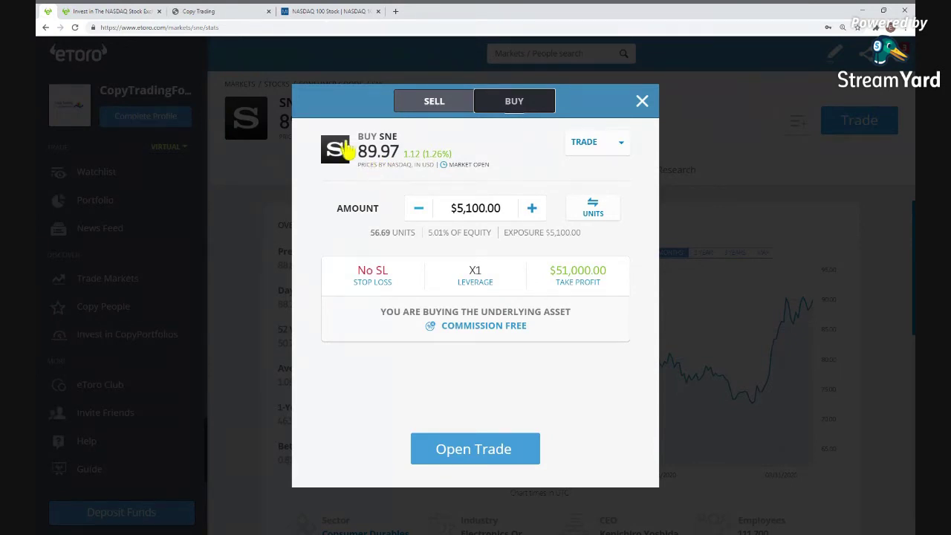
- Read the Buy and Long and the Sell or Short definitions in the trading terms article
click(149, 10)
click(194, 11)
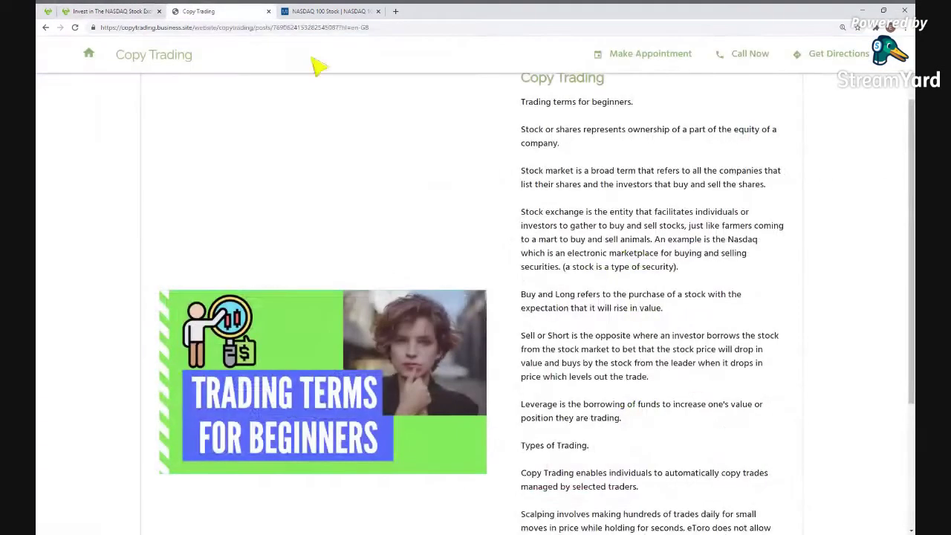
scroll(535, 297, down, 2)
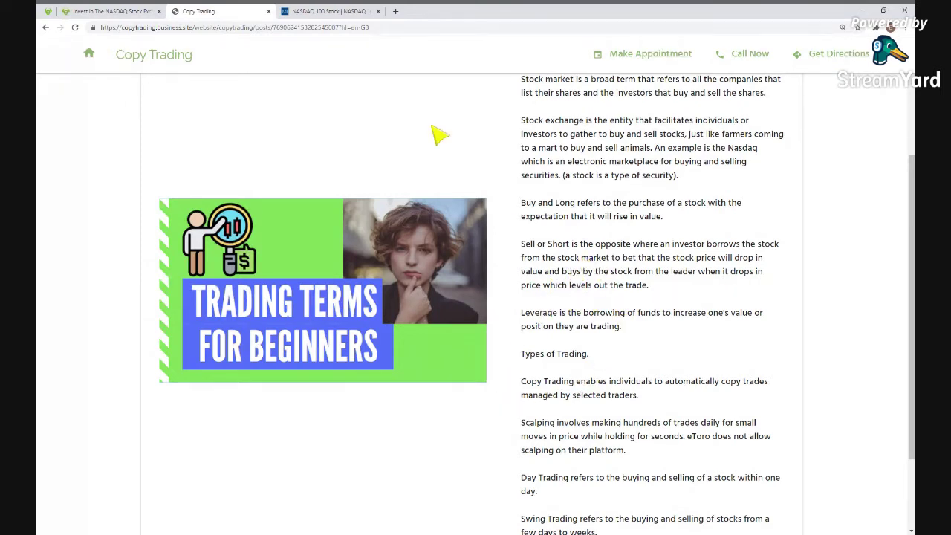
- Switch the Sony trade order to Sell, and read the leverage and types of trading definitions in the article
click(110, 11)
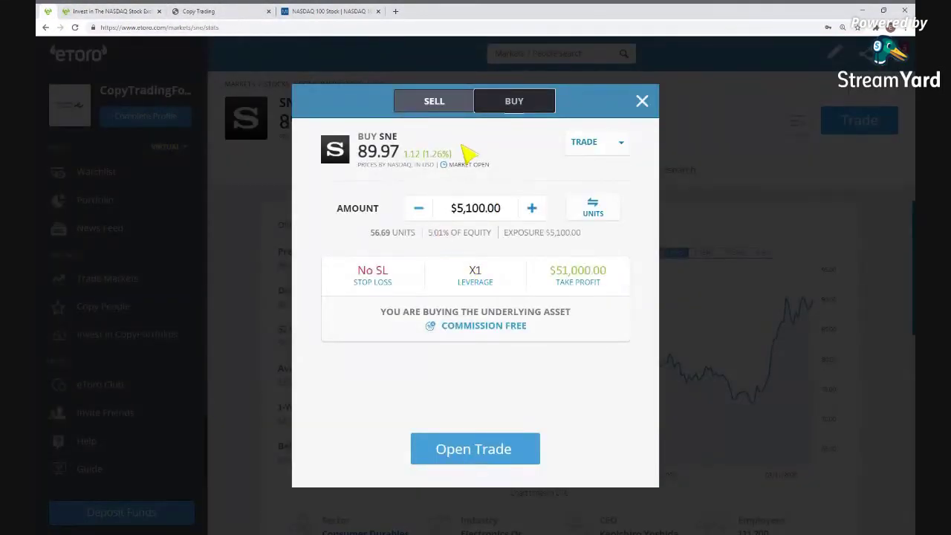
click(436, 110)
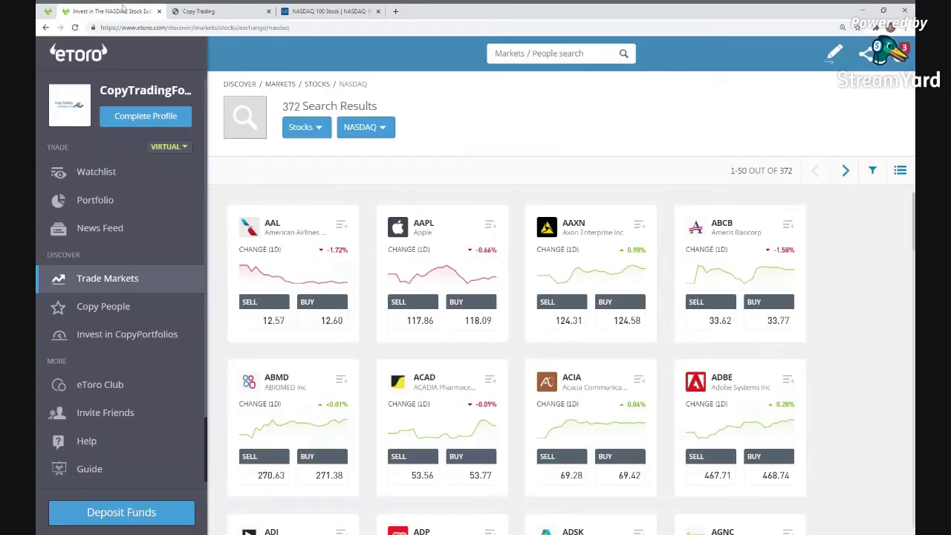
click(231, 9)
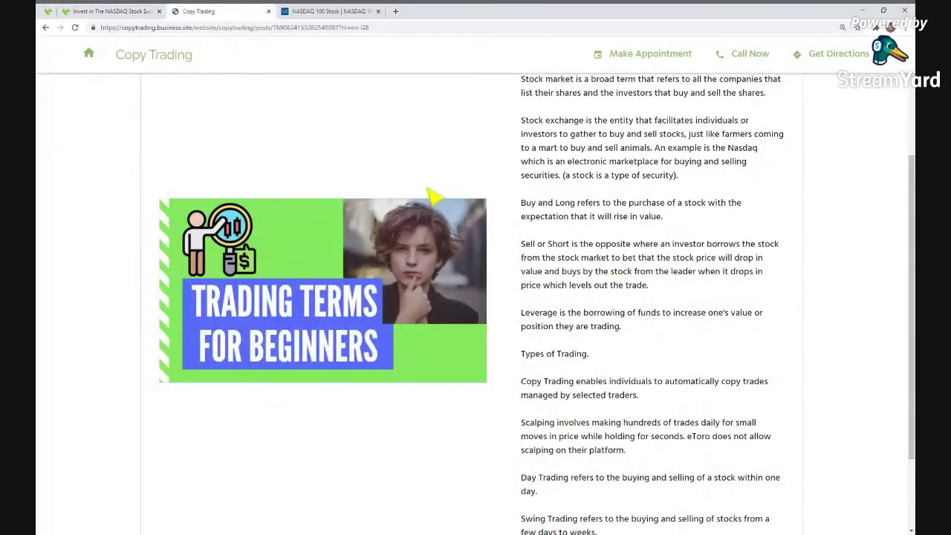
scroll(599, 286, down, 2)
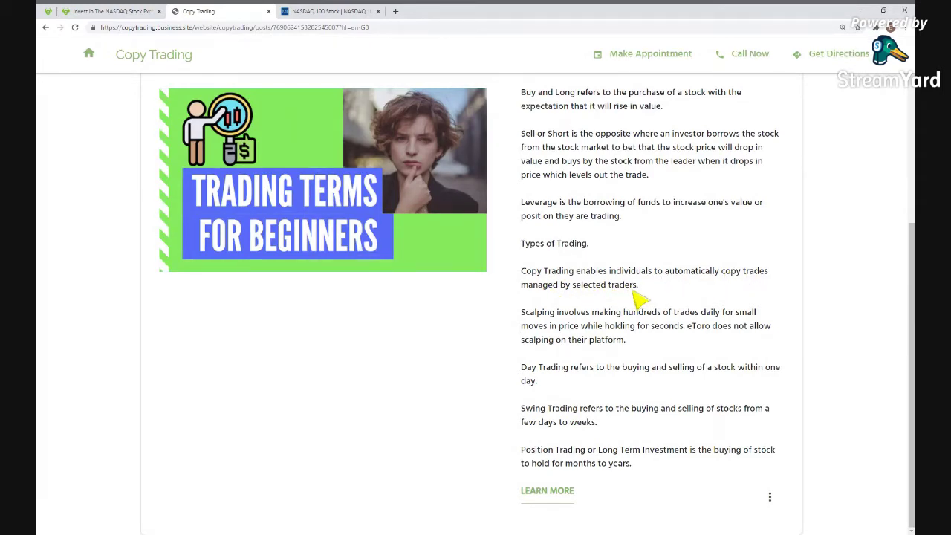
- Close the Sony order without trading, and view the Most Copied and Trending investors in eToro's Copy People section
click(47, 9)
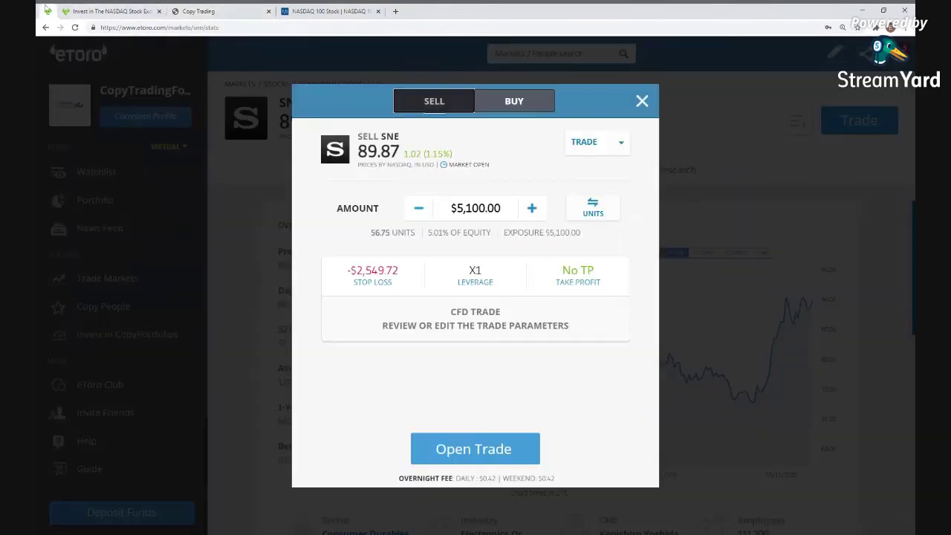
click(642, 103)
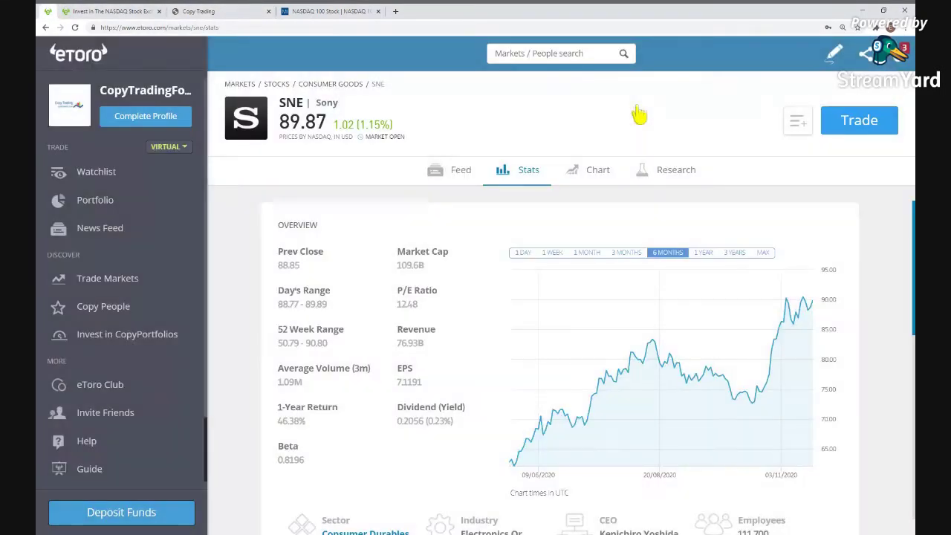
click(95, 314)
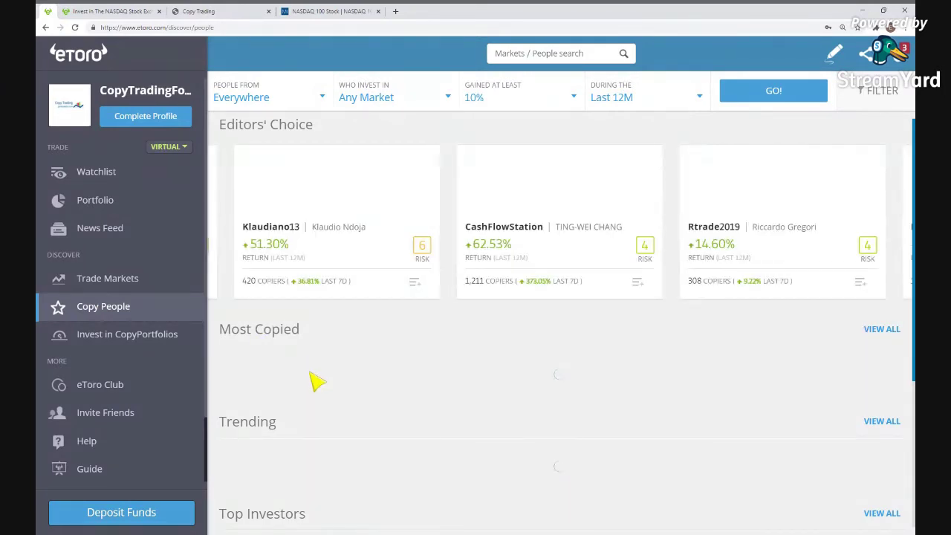
scroll(309, 375, down, 1)
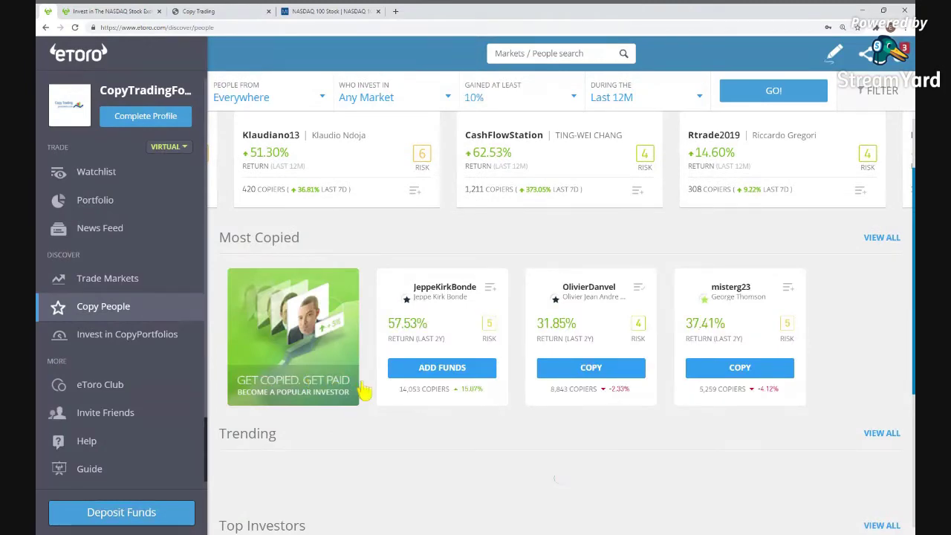
scroll(453, 291, down, 1)
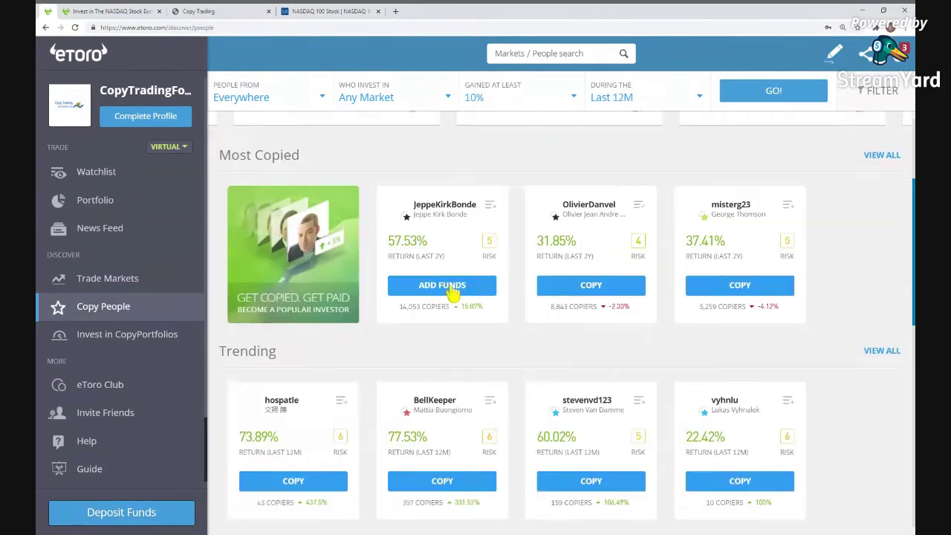
- Open the profile of the first Most Copied investor, and read the Copy Trading definition in the trading terms article
click(444, 208)
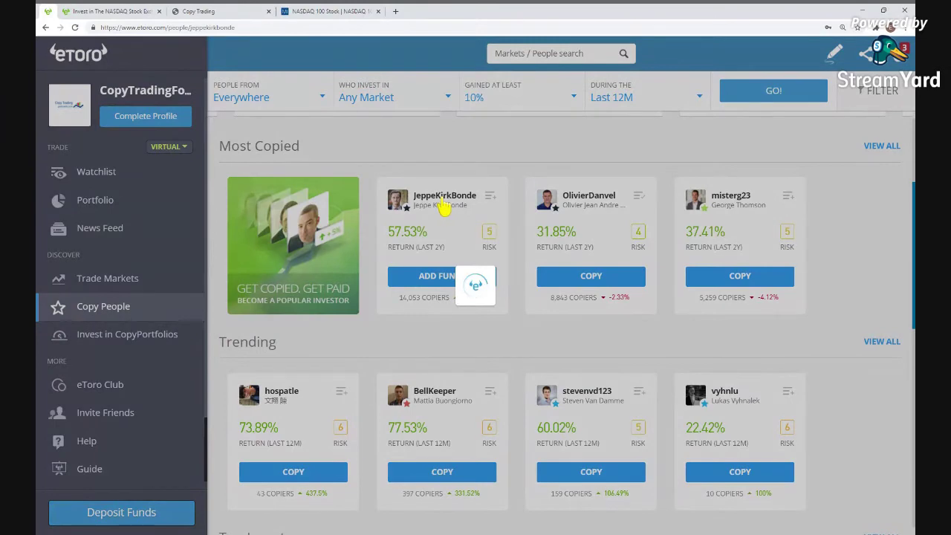
click(199, 11)
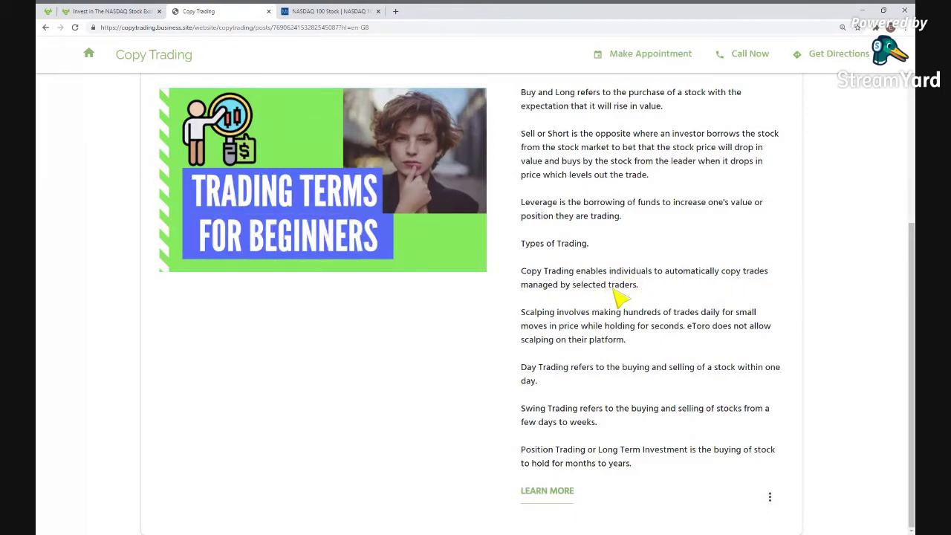
click(312, 11)
click(263, 7)
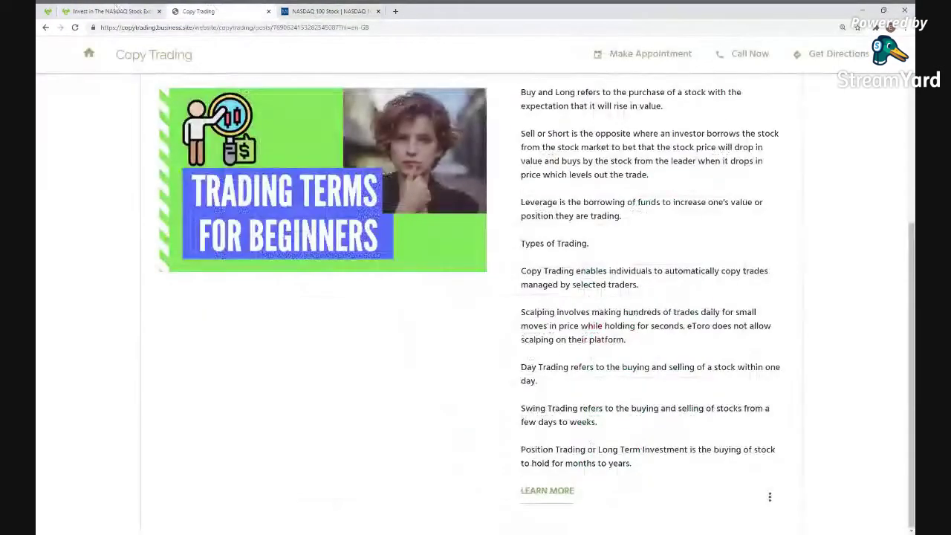
- View the portfolio holdings of the most copied investor on eToro, and read the Scalping definition in the article
click(111, 11)
click(180, 98)
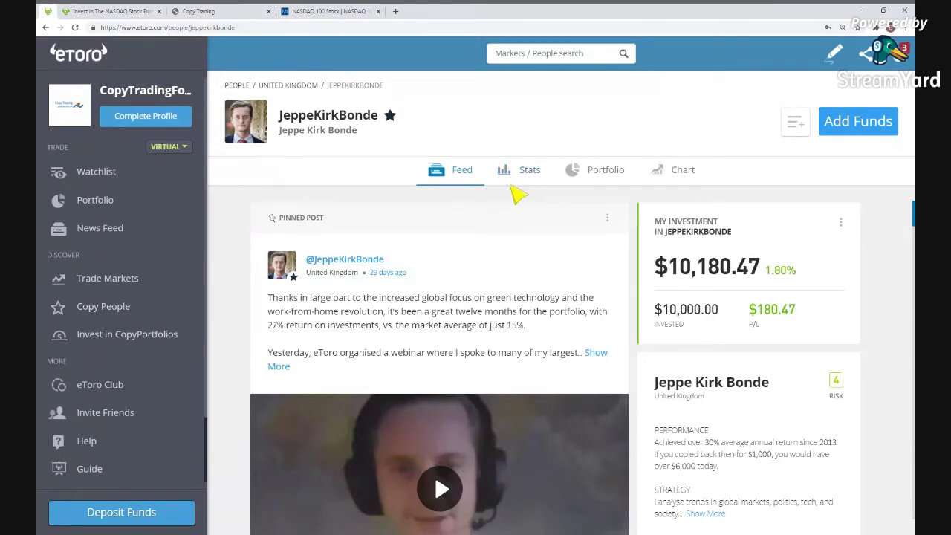
click(607, 178)
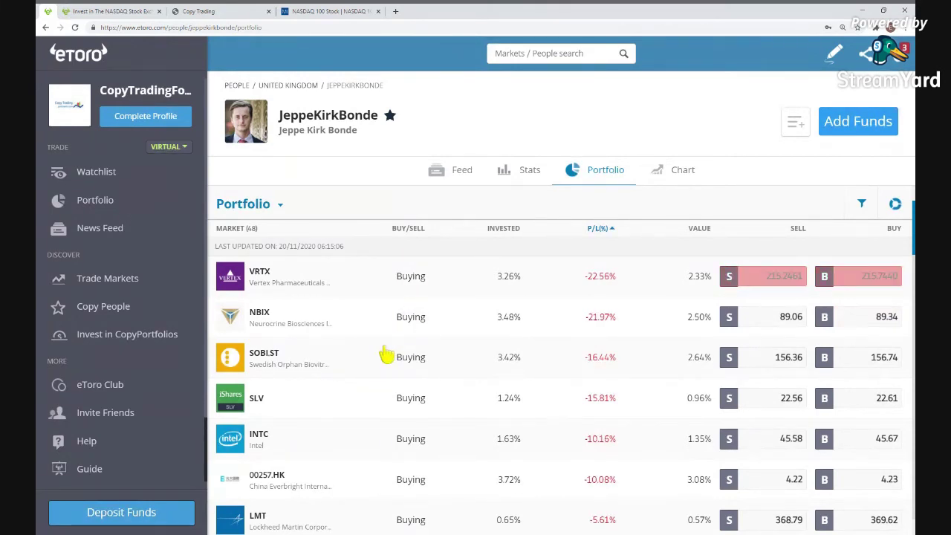
click(102, 9)
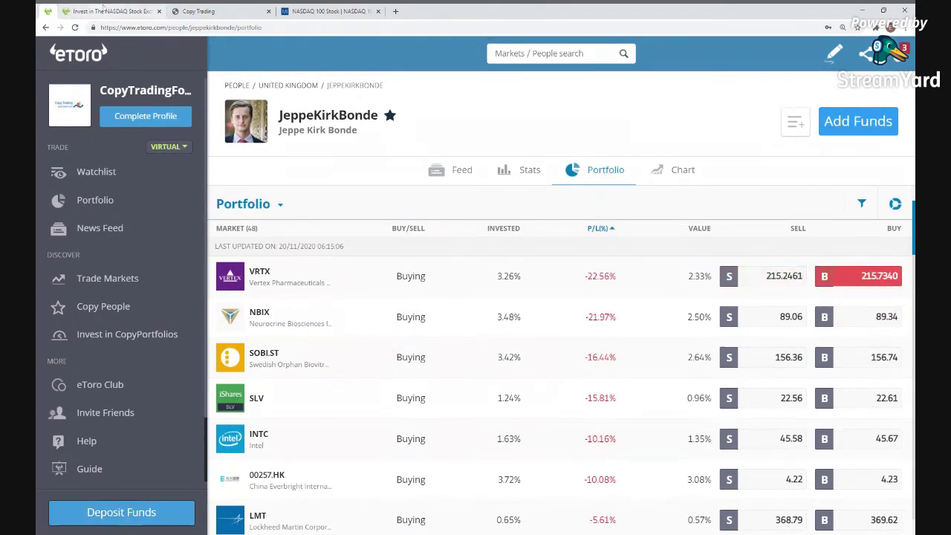
click(197, 12)
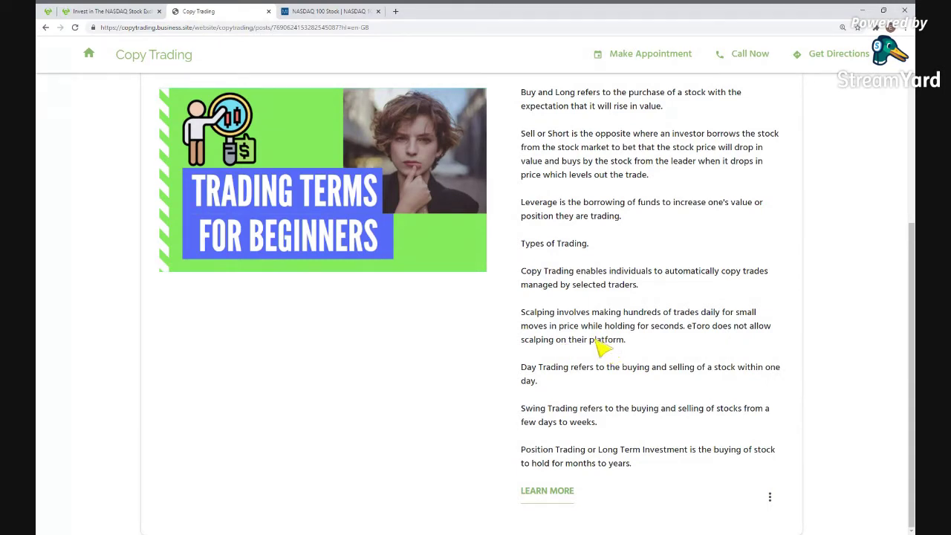
- Return to the investor's eToro portfolio, find the Apple (AAPL) holding and view its individual trades
click(132, 8)
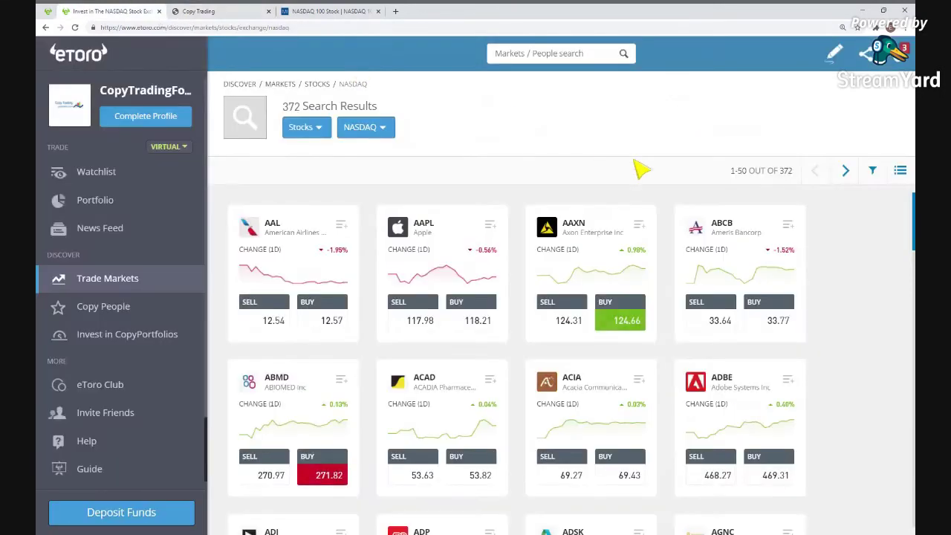
click(48, 10)
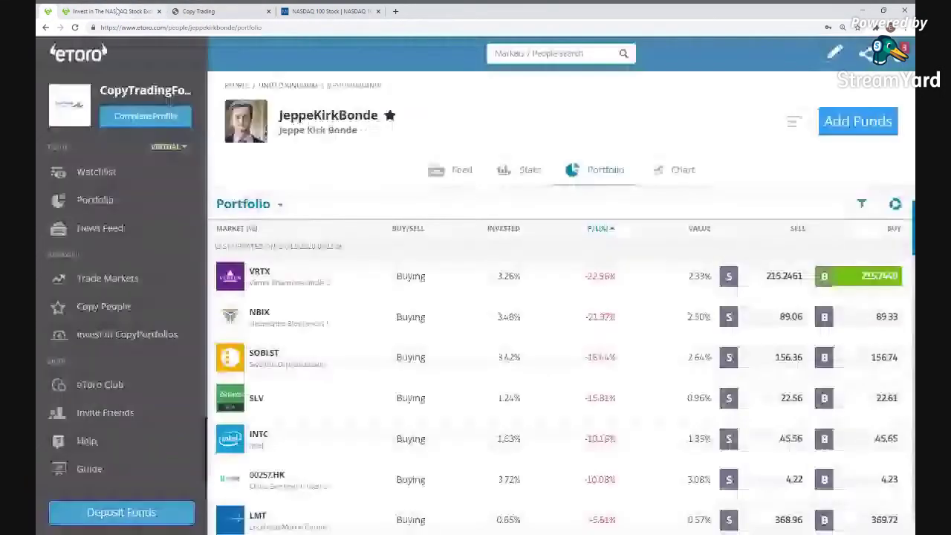
scroll(375, 375, down, 1)
scroll(375, 375, down, 10)
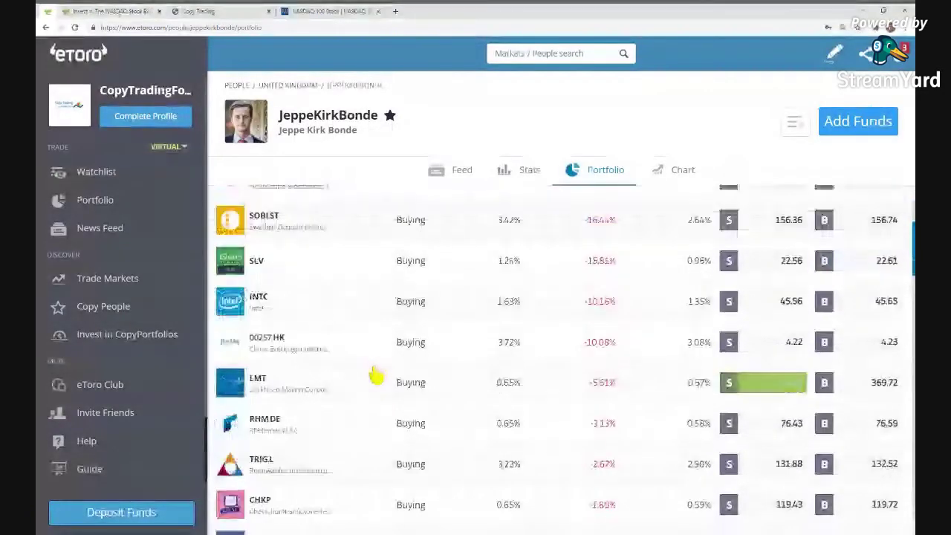
scroll(376, 376, down, 5)
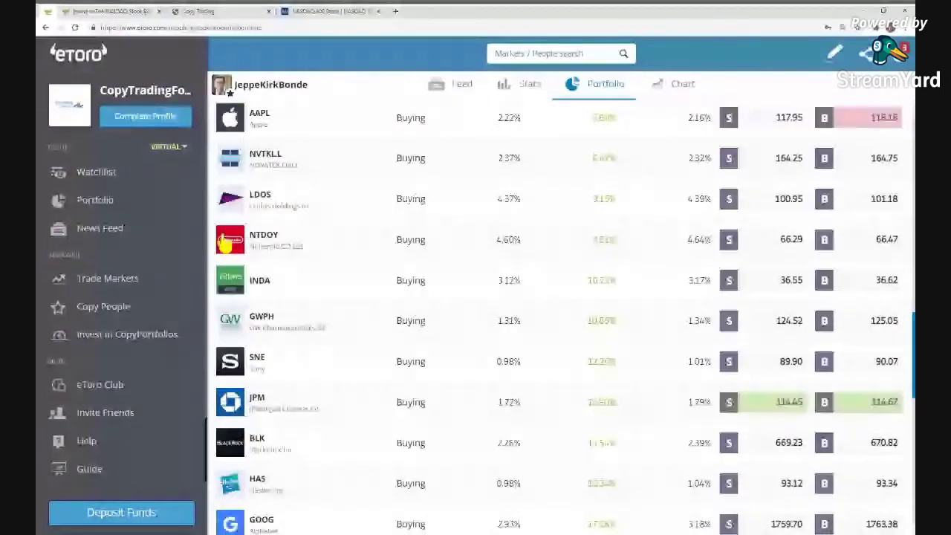
scroll(303, 216, up, 2)
click(261, 254)
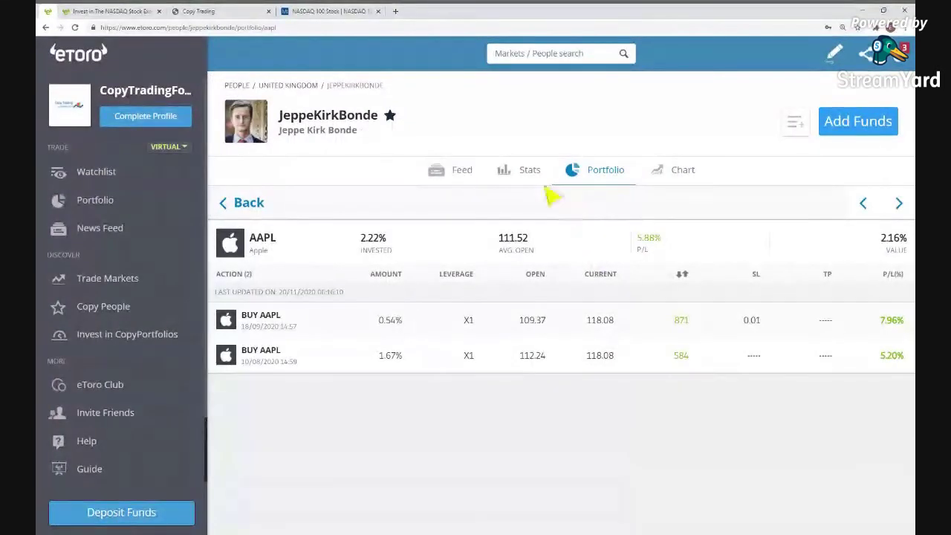
- Review the investor's monthly performance statistics, feed, portfolio and performance chart on the eToro profile
click(528, 172)
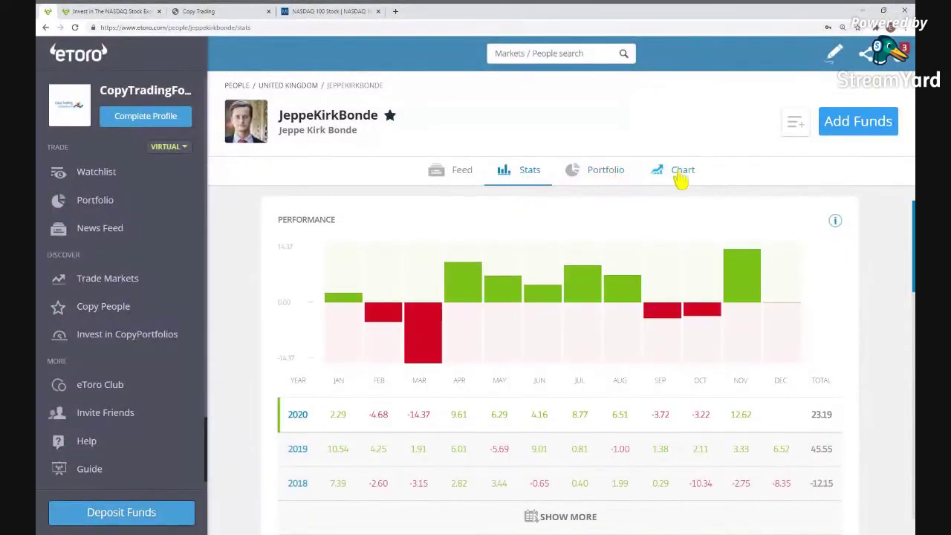
click(465, 173)
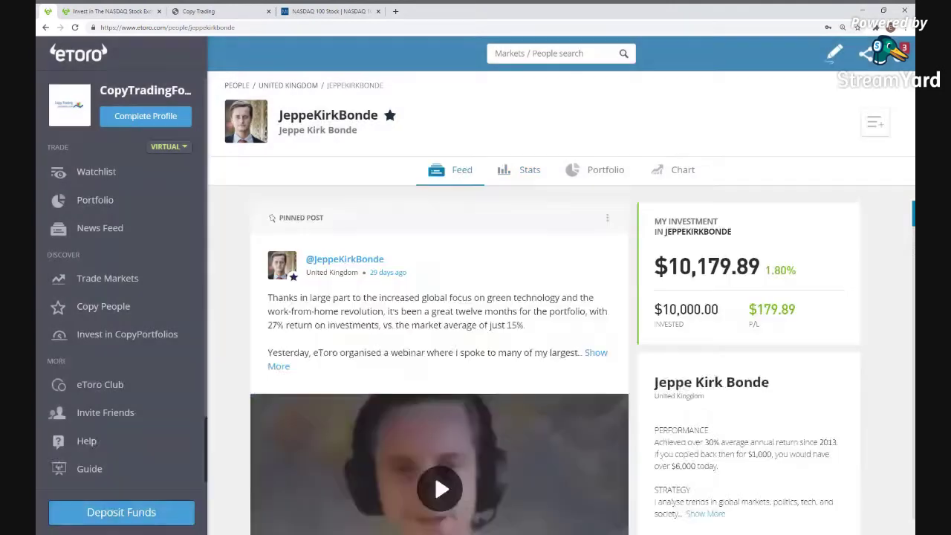
click(598, 172)
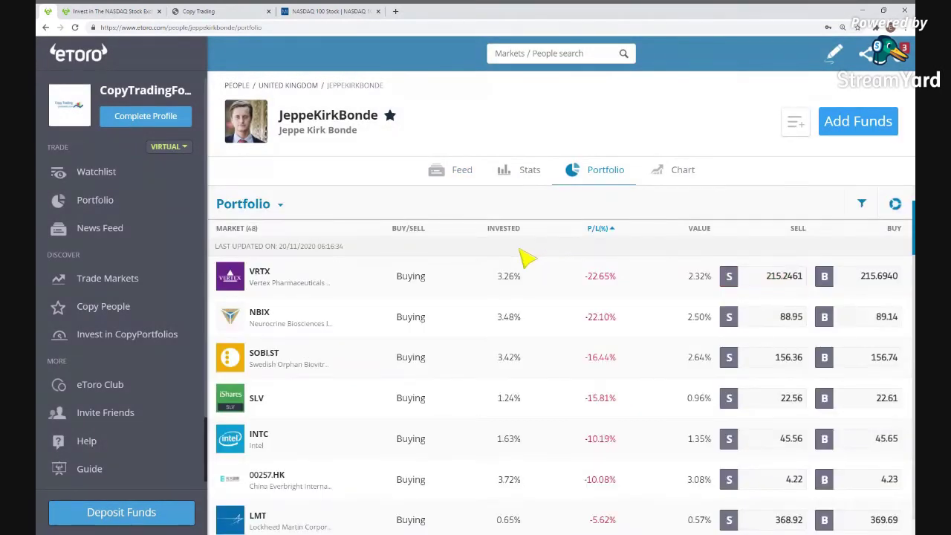
click(523, 178)
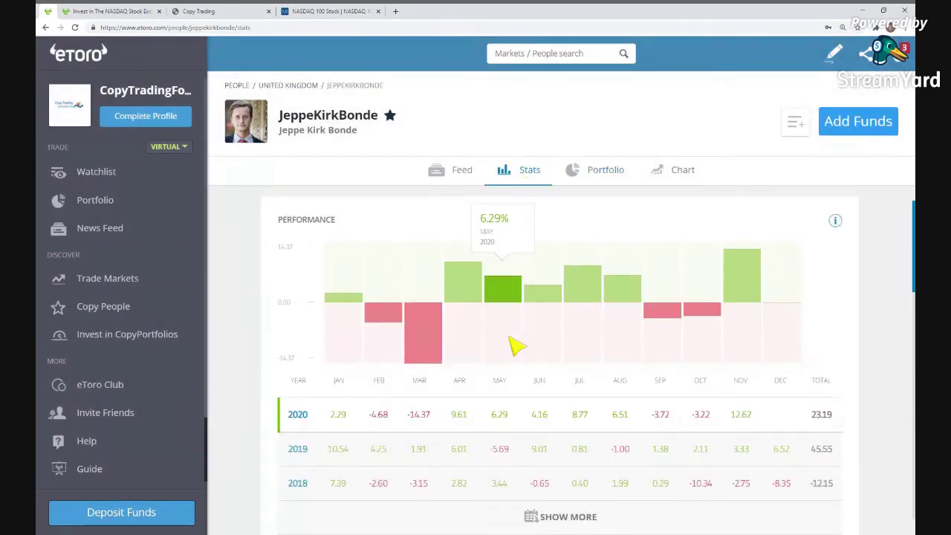
scroll(512, 338, down, 3)
scroll(629, 303, up, 5)
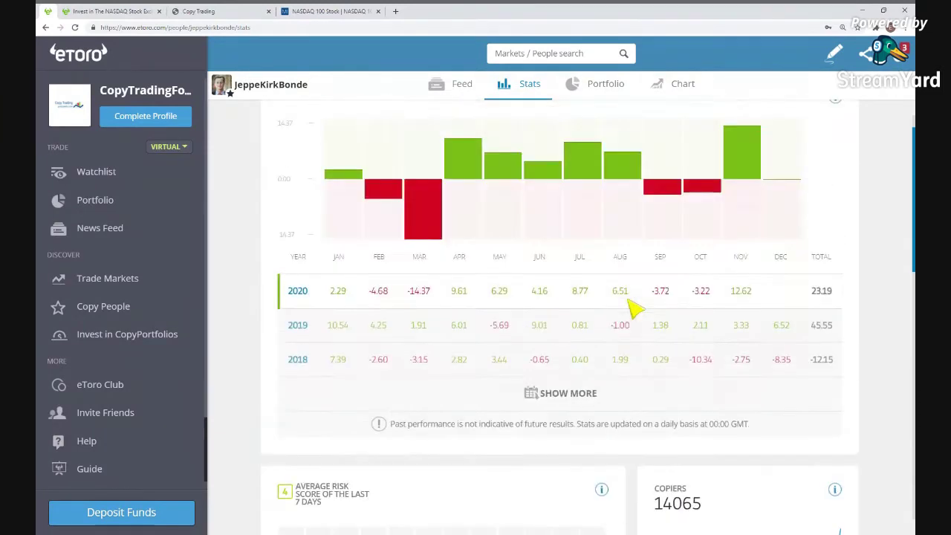
click(679, 172)
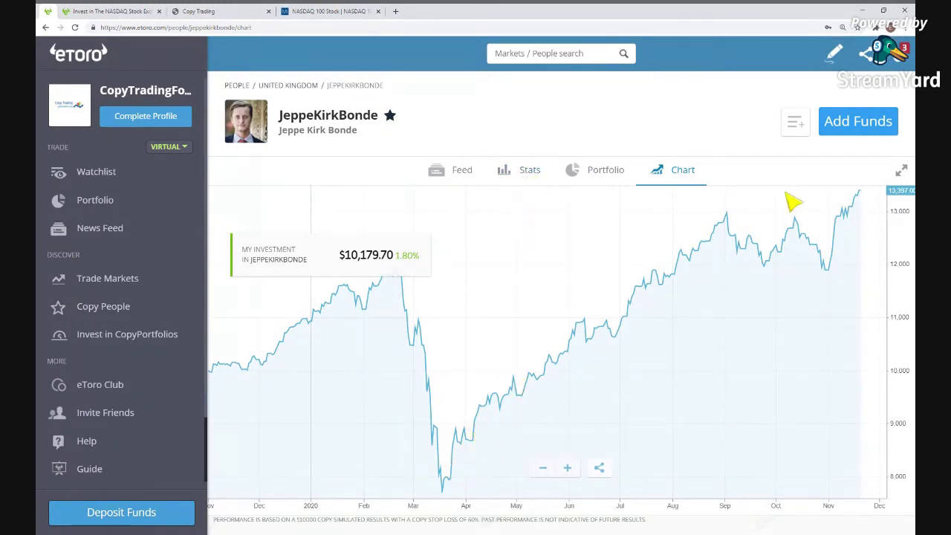
click(520, 176)
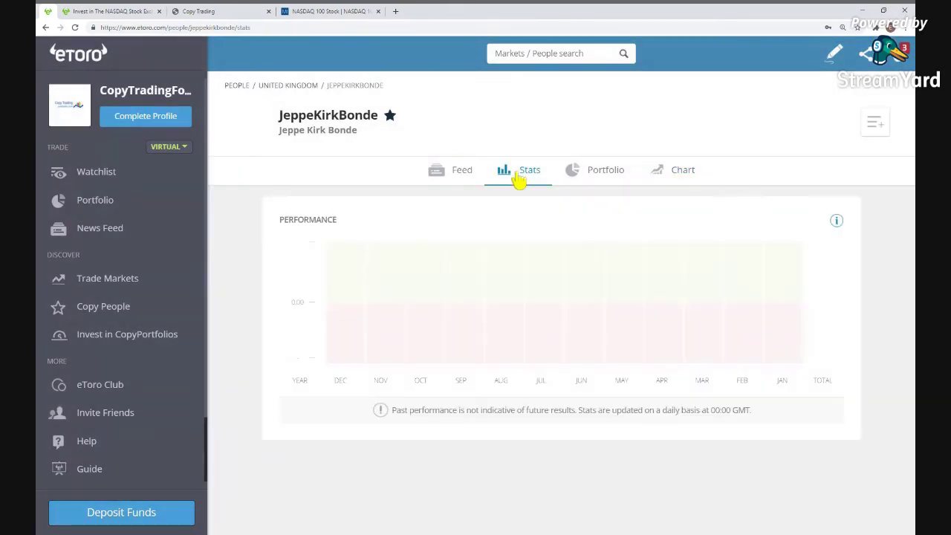
click(458, 182)
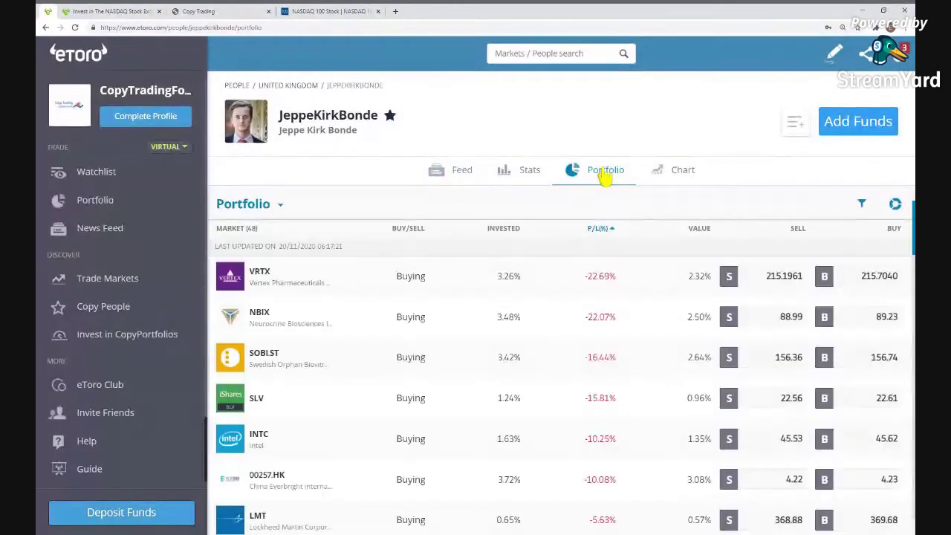
- Find the Microsoft (MSFT) holding in the investor's portfolio and go from its trades to the Microsoft stock page
scroll(318, 386, down, 5)
scroll(318, 388, down, 3)
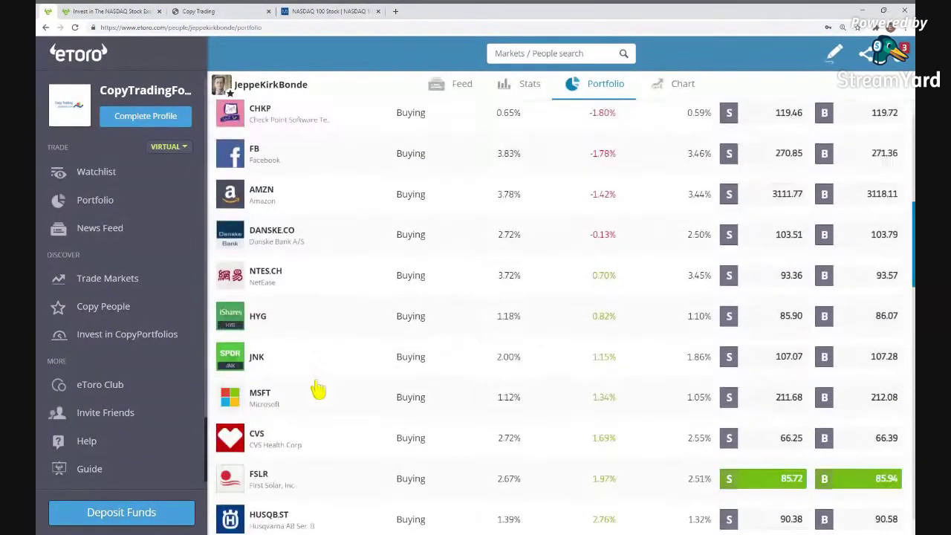
click(235, 344)
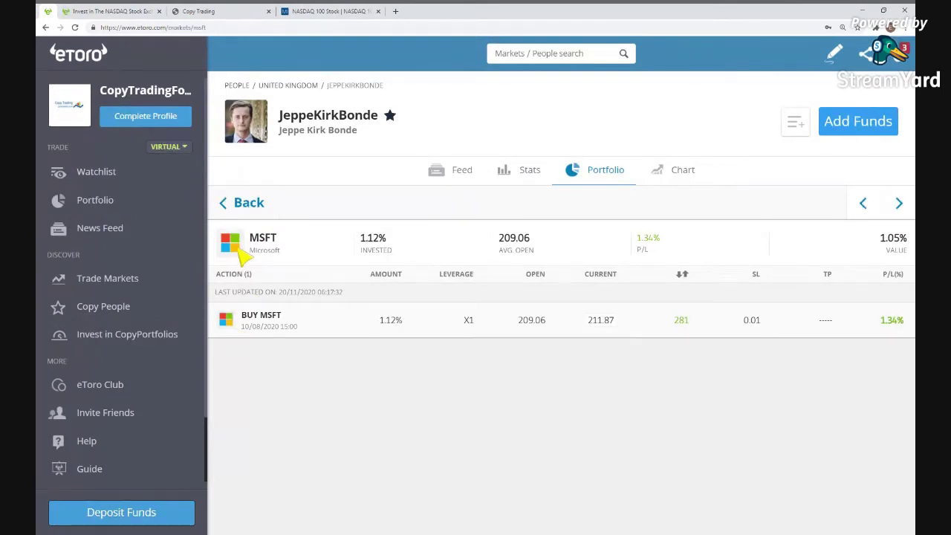
click(281, 319)
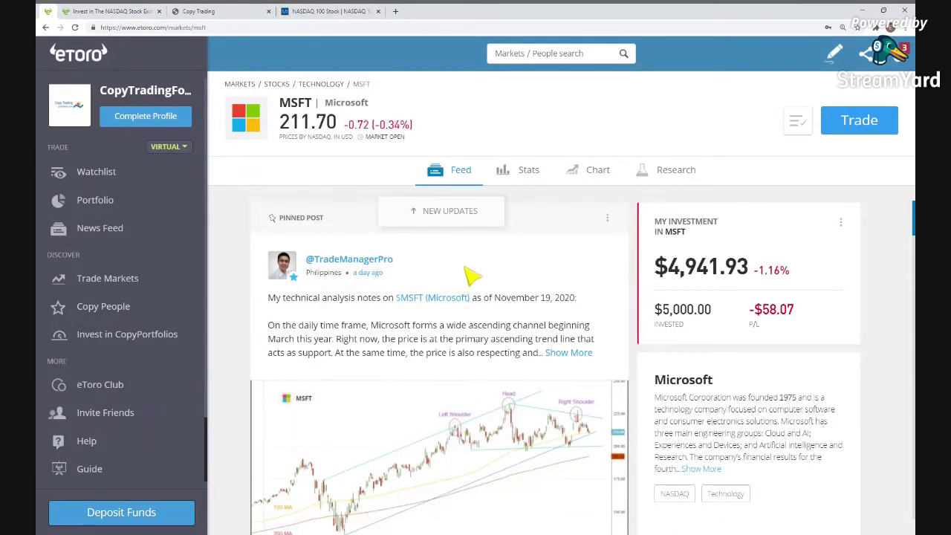
- Show Microsoft's statistics with the 1-day price chart, and read the Day Trading definition in the article
click(523, 178)
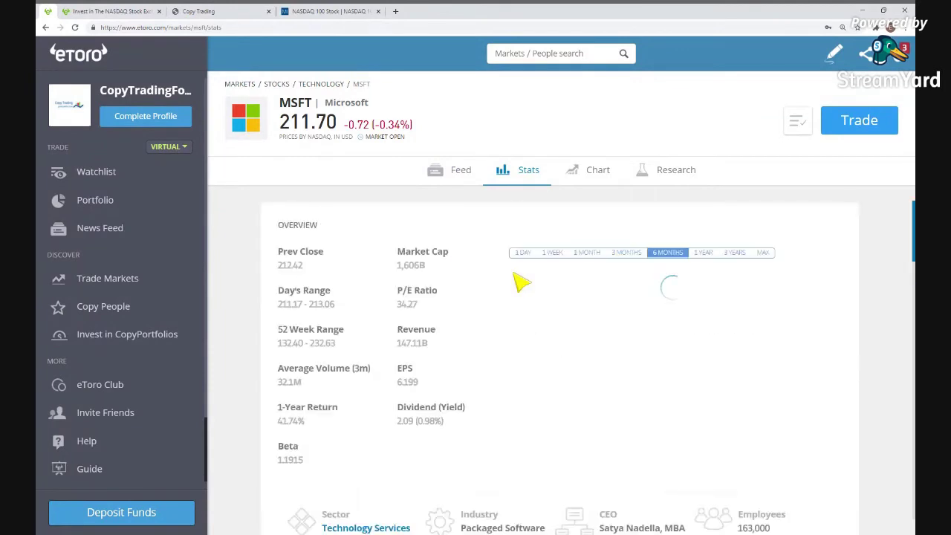
click(523, 253)
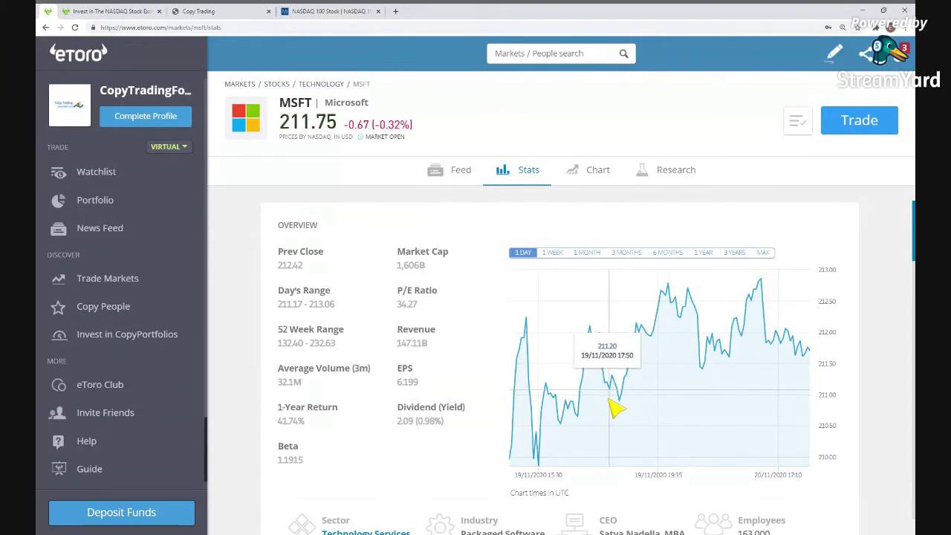
click(111, 11)
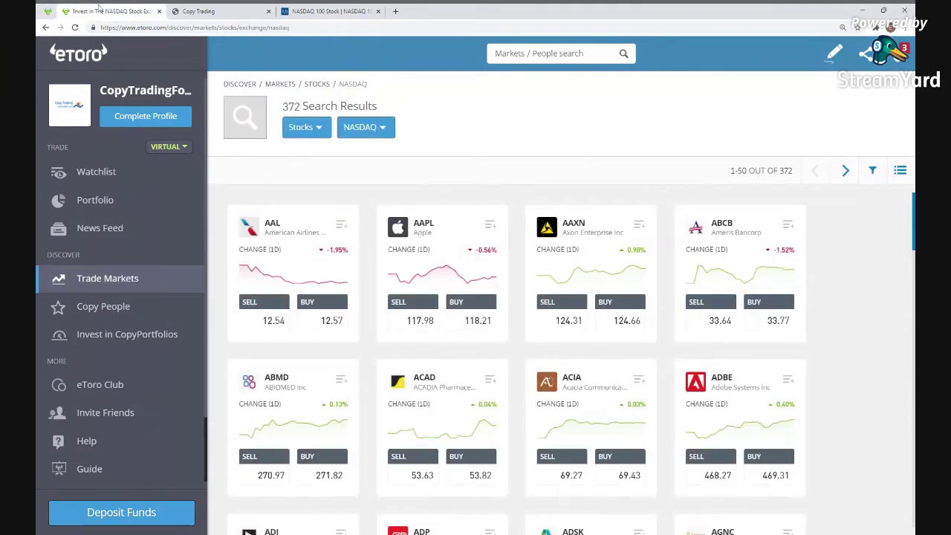
click(236, 10)
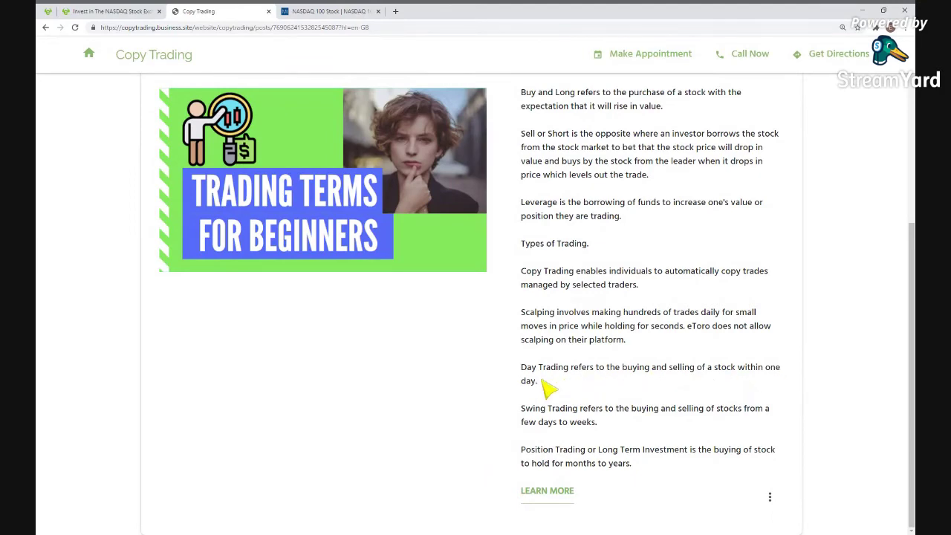
- Return to the Microsoft statistics on eToro and examine the price movements on the 1-day chart
click(82, 11)
click(49, 11)
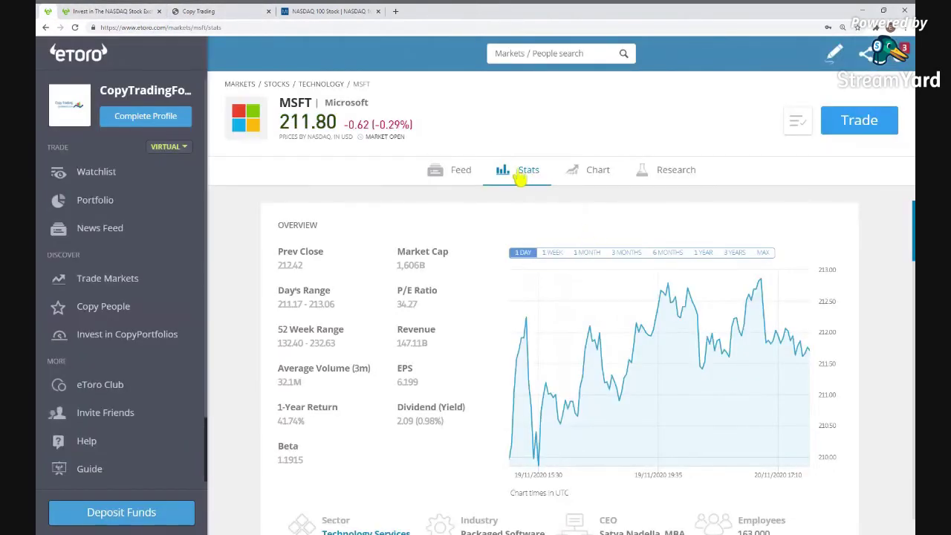
click(523, 255)
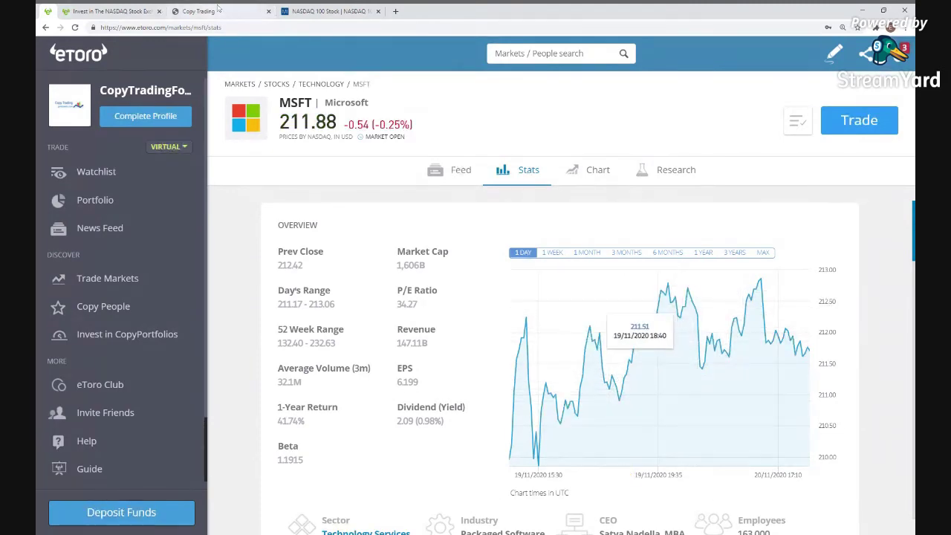
- Switch back to the trading terms article and read the Swing Trading definition
click(309, 11)
click(208, 10)
click(122, 11)
click(211, 17)
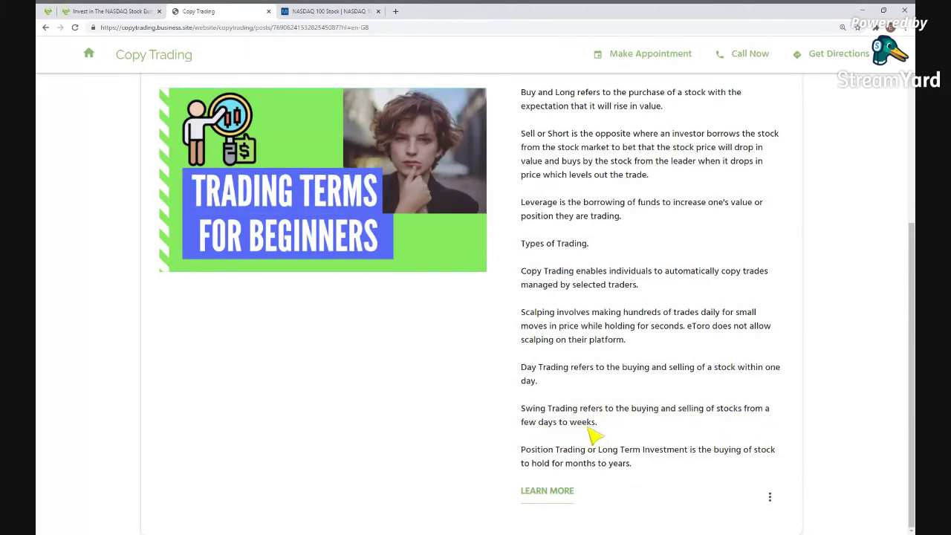
- Return to Microsoft's statistics on eToro and view its price chart over 3 months and over 1 month
click(112, 12)
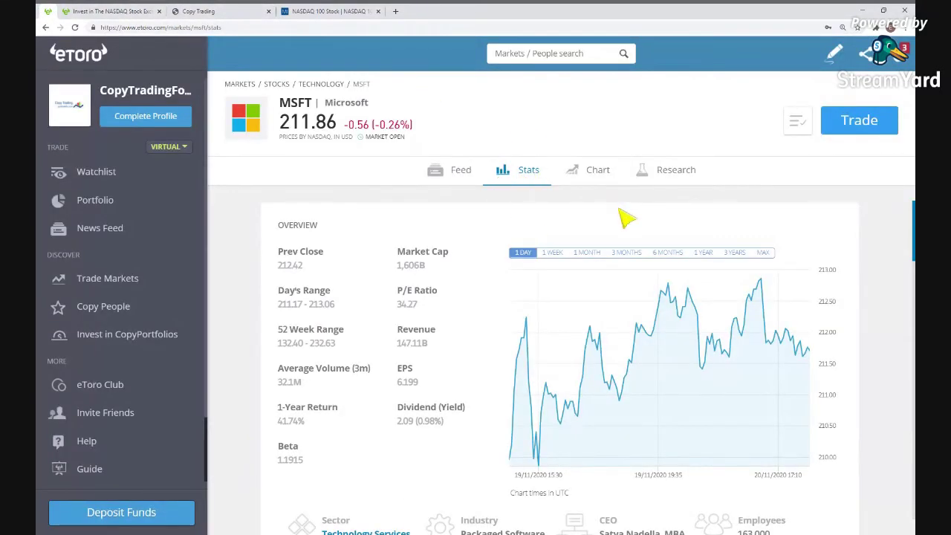
click(631, 255)
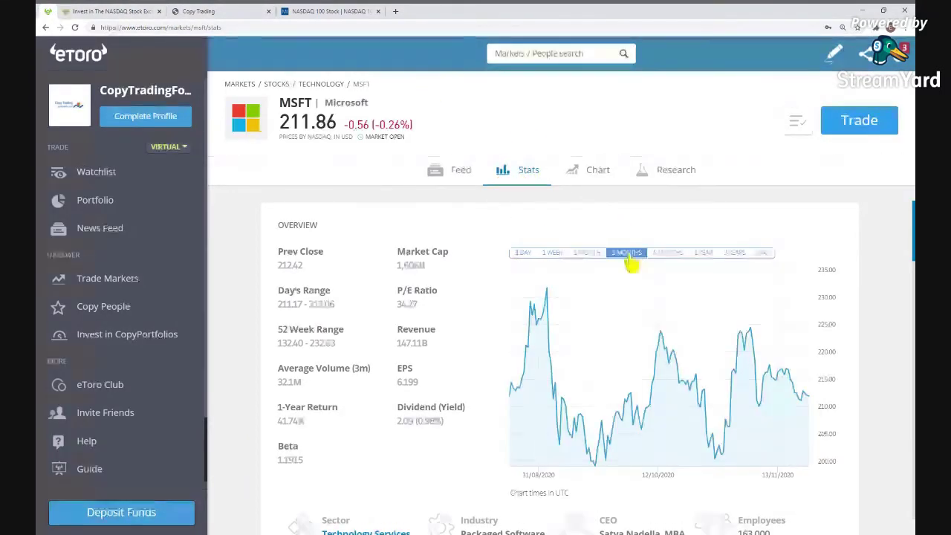
click(587, 253)
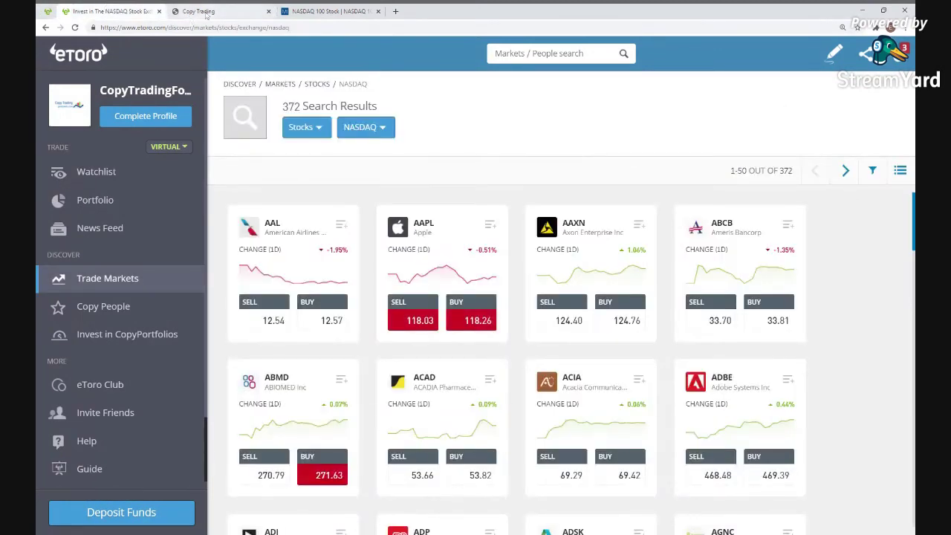
- Read the Position Trading or Long Term Investment definition in the article, and return to Microsoft's price chart on eToro
click(211, 11)
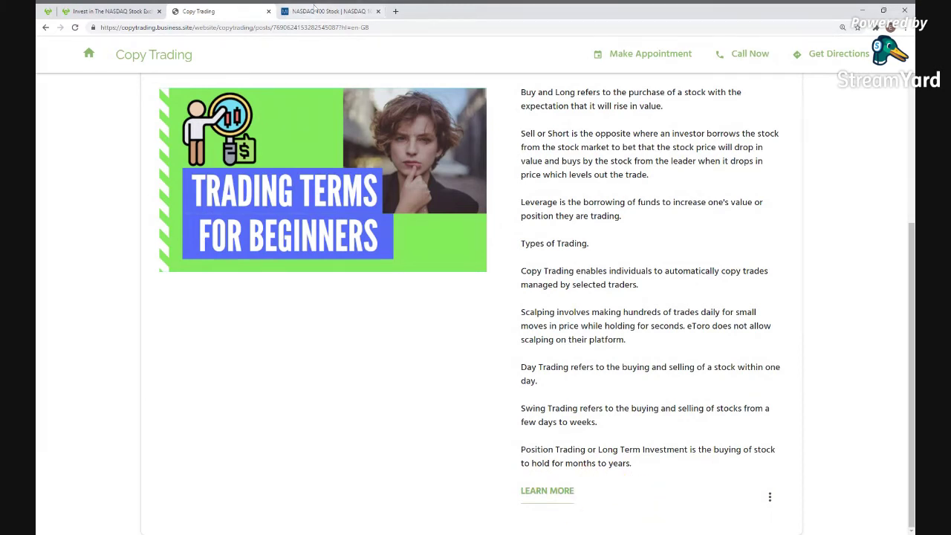
click(108, 11)
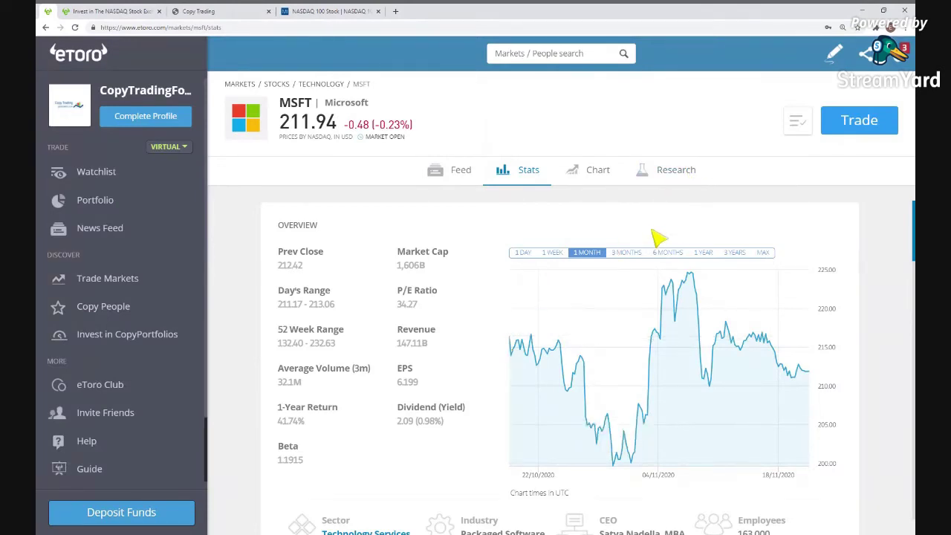
- View Microsoft's price chart on eToro over the maximum available period
click(763, 256)
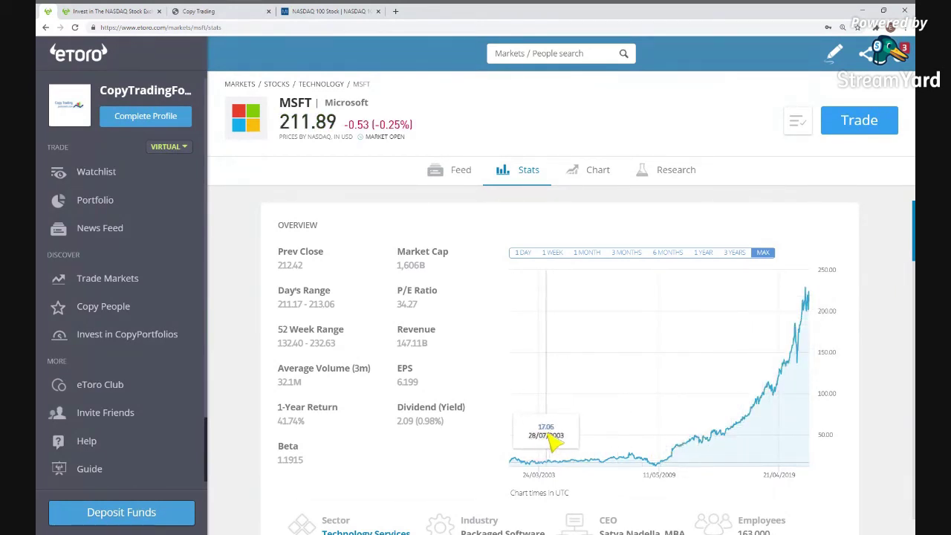
click(93, 11)
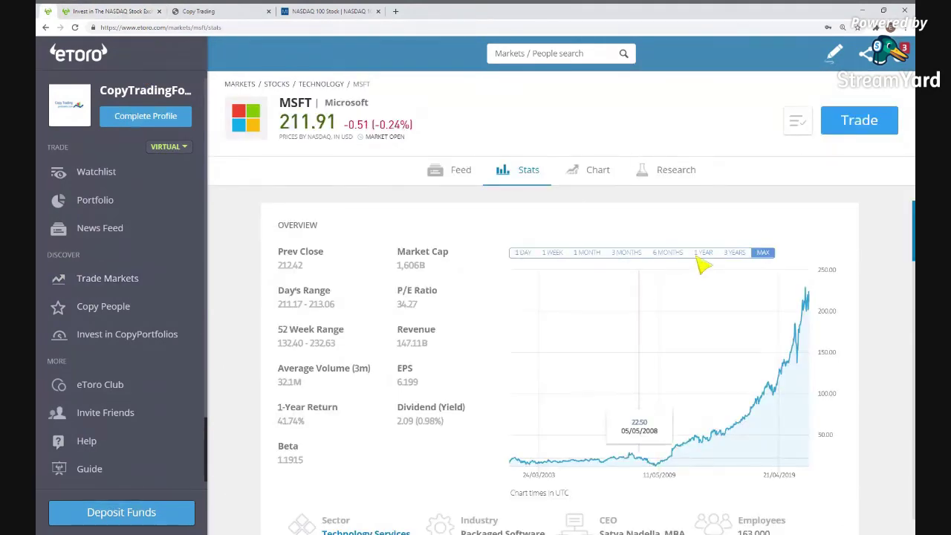
- Open a trade order for Microsoft, check the trading types in the article, and set the order to Buy
click(873, 128)
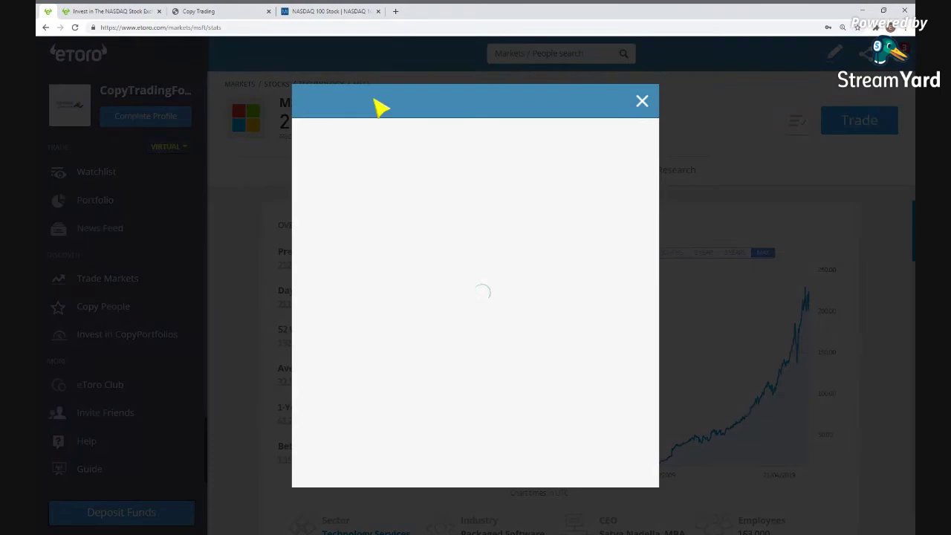
click(197, 11)
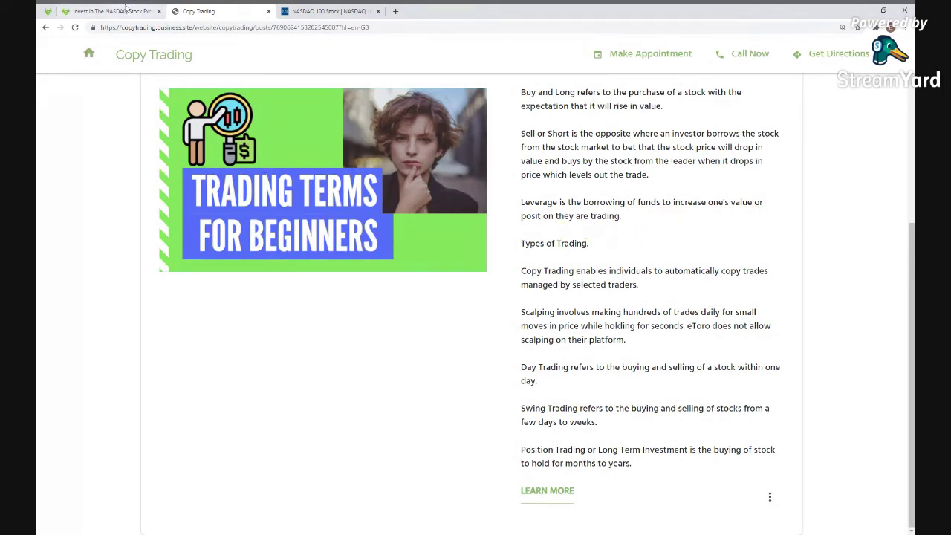
click(51, 9)
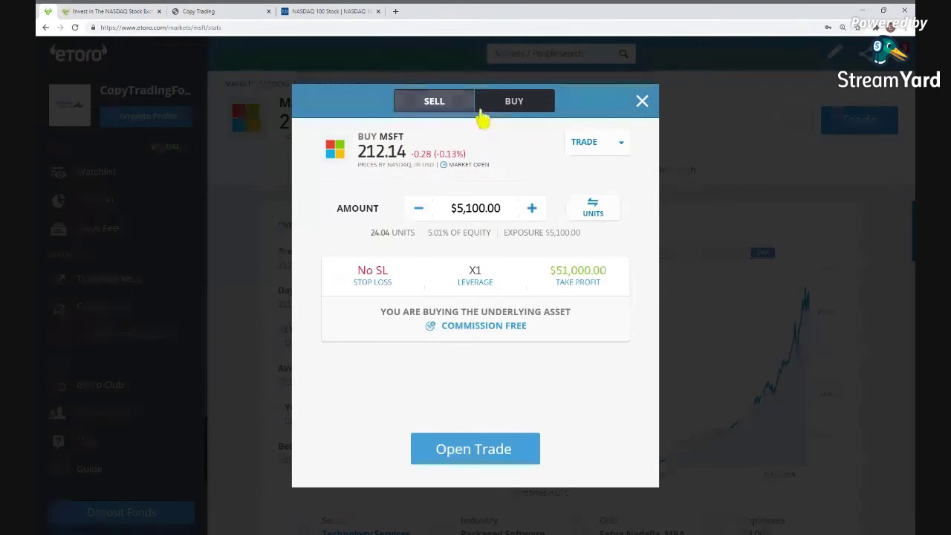
click(516, 107)
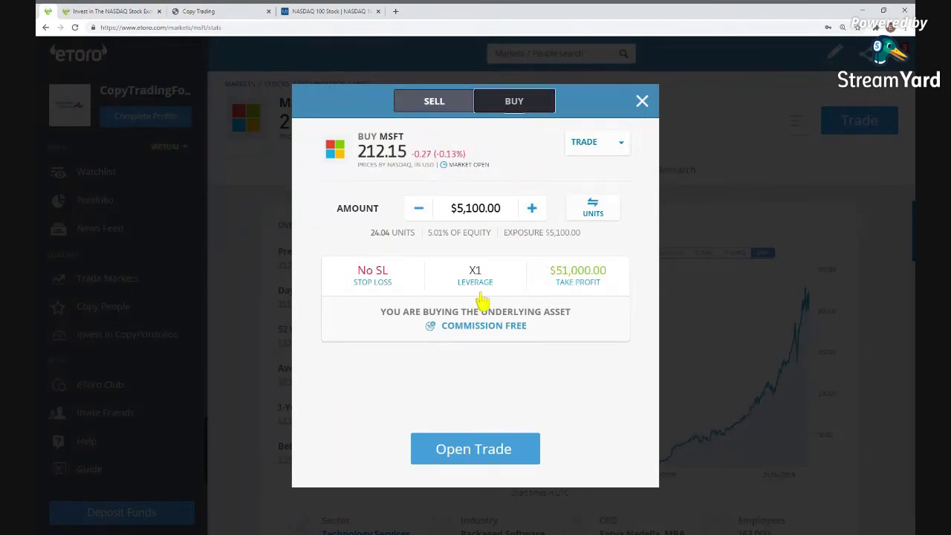
- Set the Microsoft buy order's amount to $1,000.00
click(418, 208)
click(418, 209)
click(418, 208)
click(476, 211)
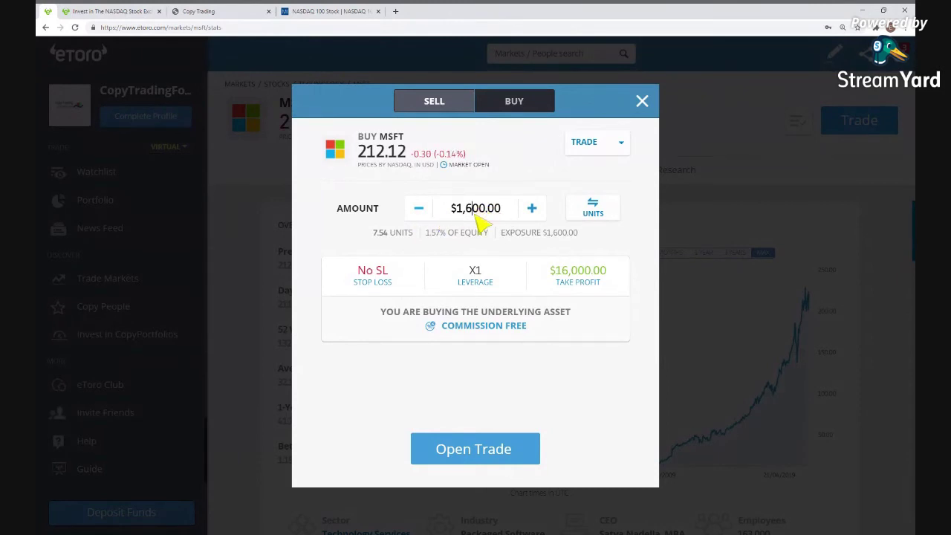
key(BackSpace)
text(0)
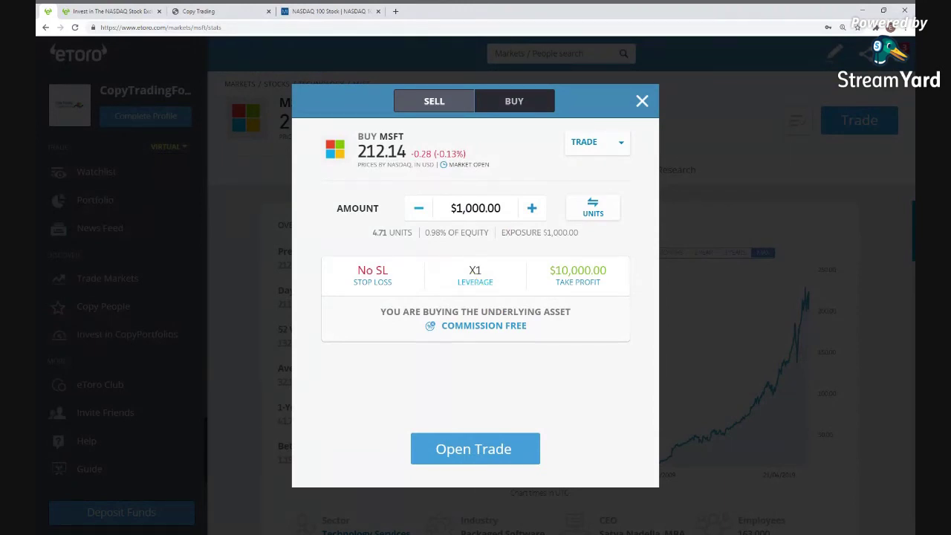
- Compare the order's units and exposure at leverage X1, X2 and X5, and end with X1 selected
click(474, 282)
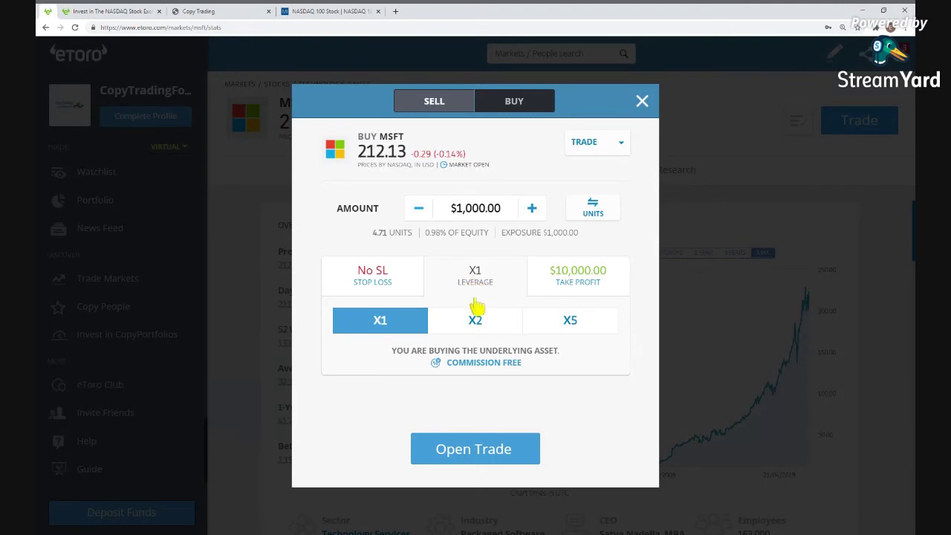
click(477, 325)
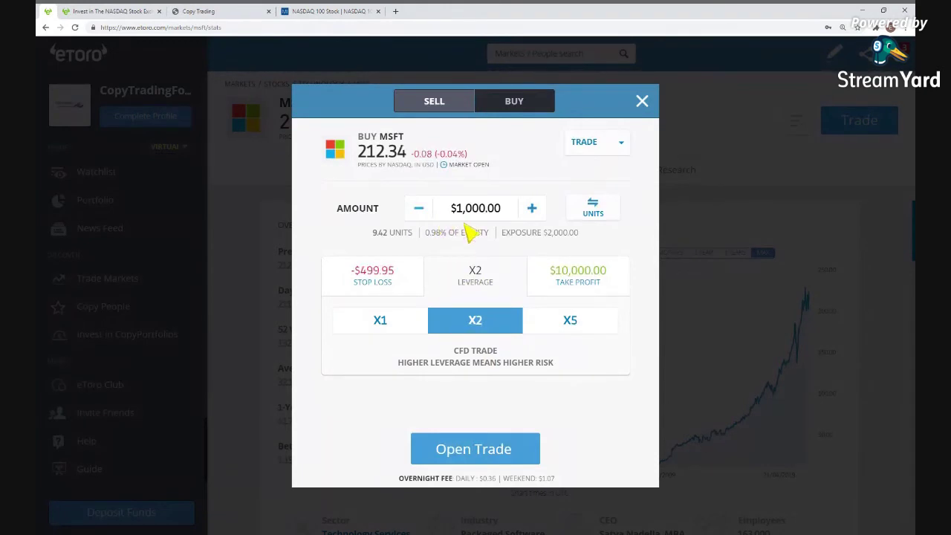
click(390, 322)
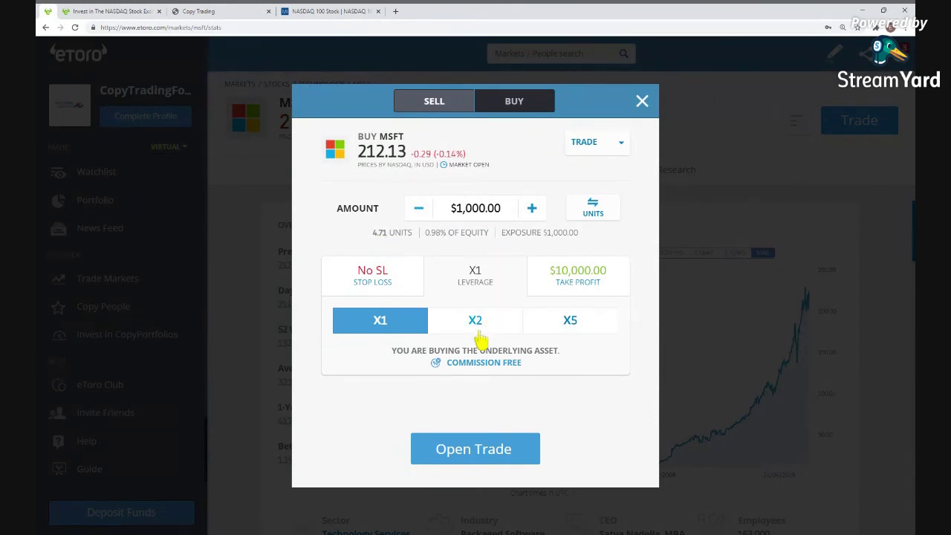
click(473, 323)
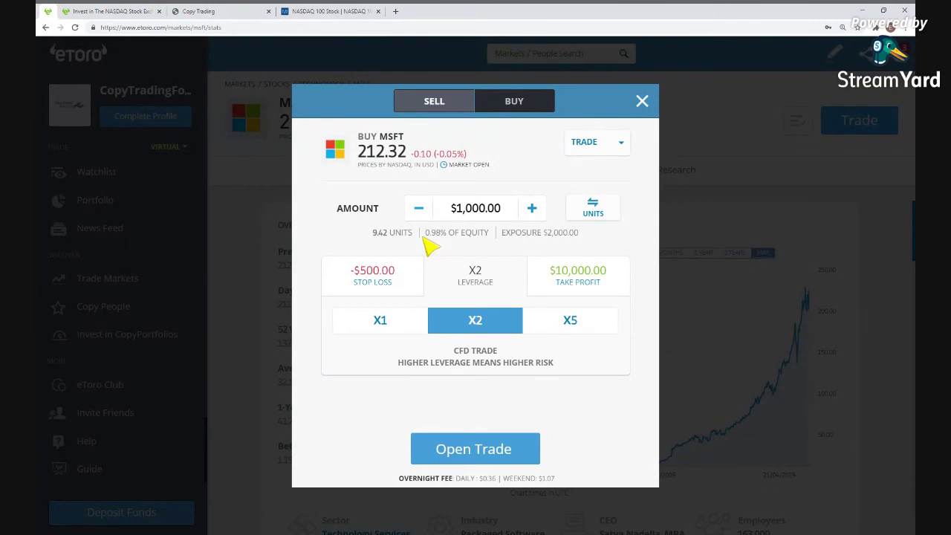
click(577, 325)
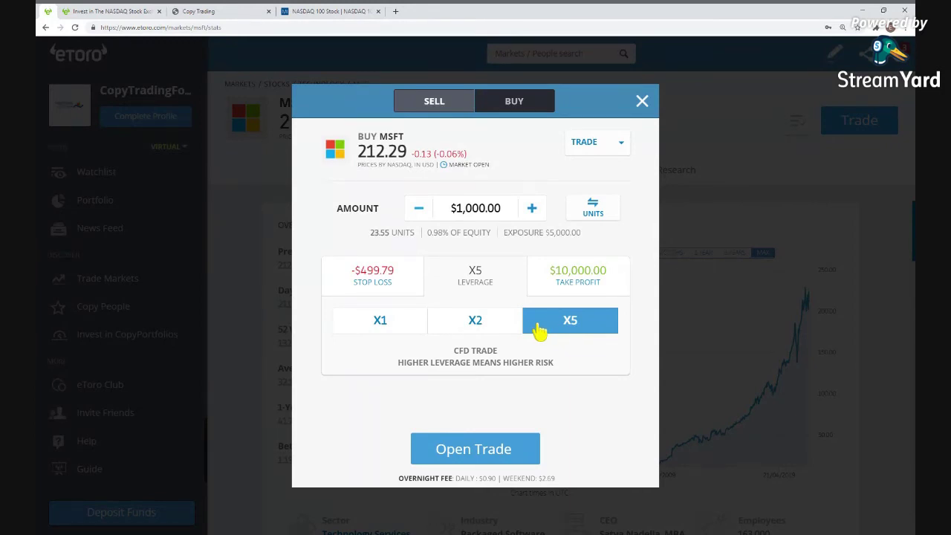
click(377, 325)
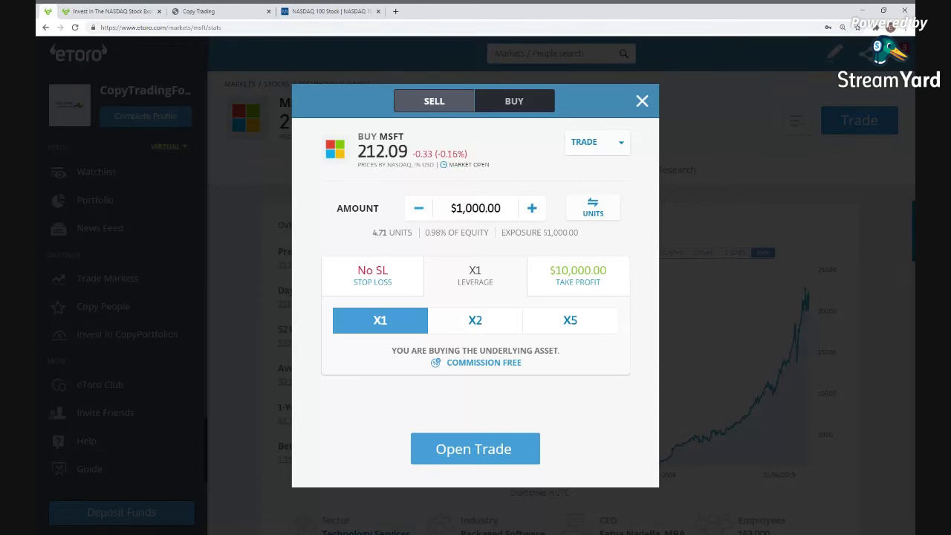
click(572, 323)
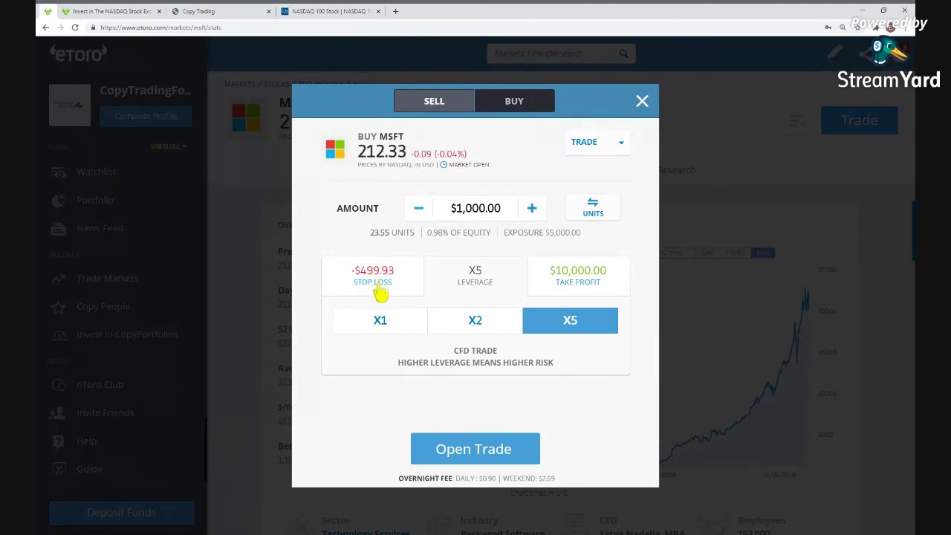
click(379, 327)
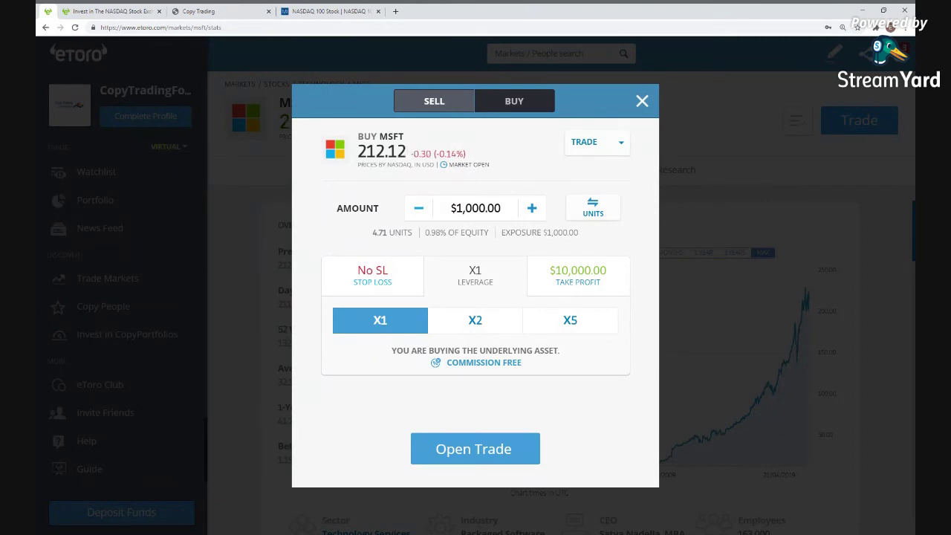
- Express the order's stop loss as an amount and set it to -$100.00
click(376, 286)
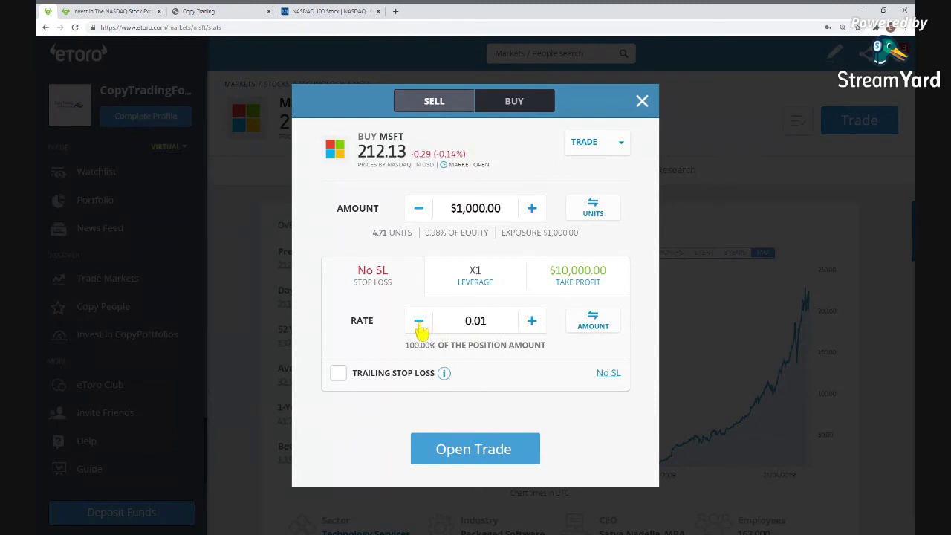
click(592, 321)
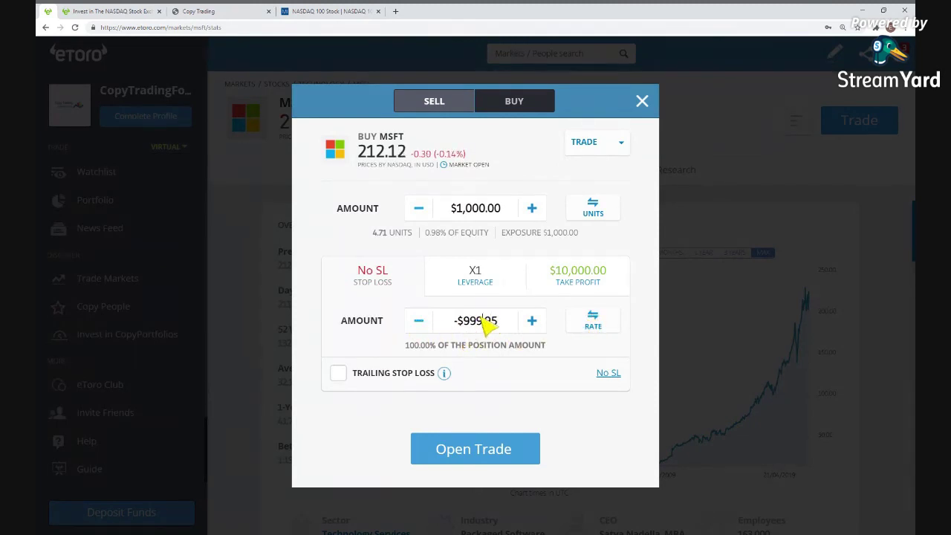
click(419, 325)
click(484, 327)
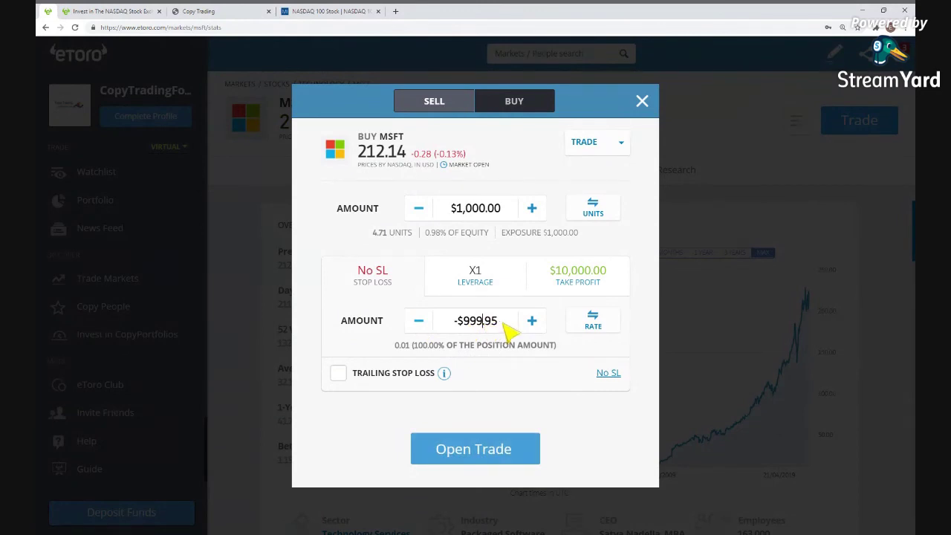
key(BackSpace)
key(BackSpace)
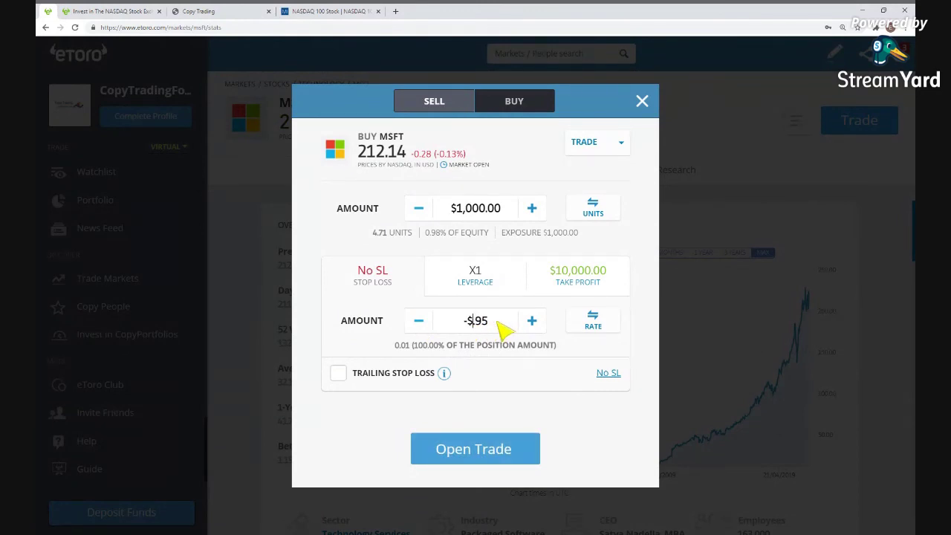
text(900.9)
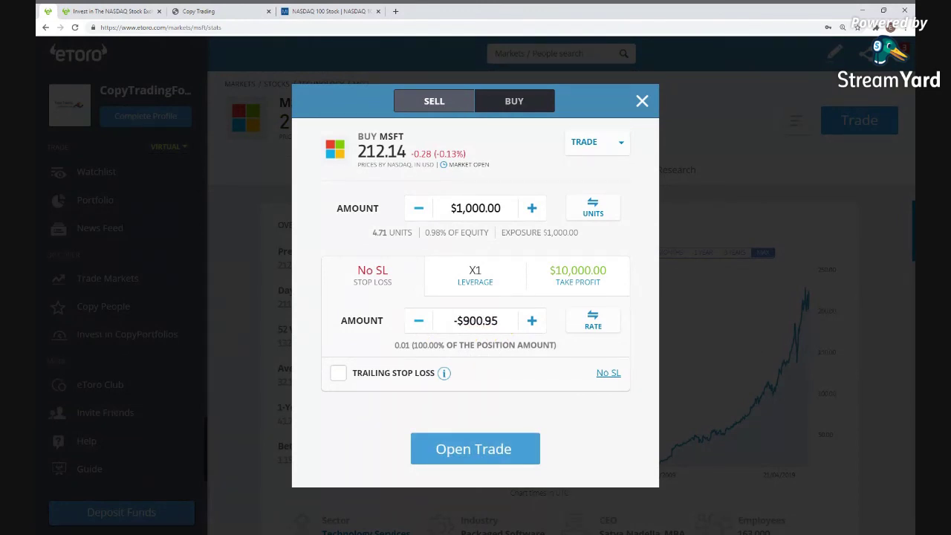
key(BackSpace)
key(BackSpace)
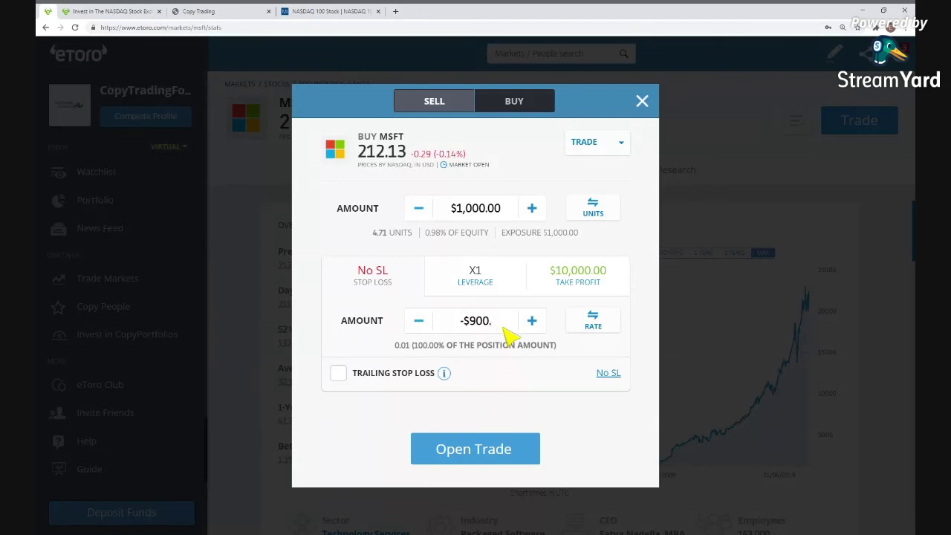
key(BackSpace)
key(BackSpace)
text(.)
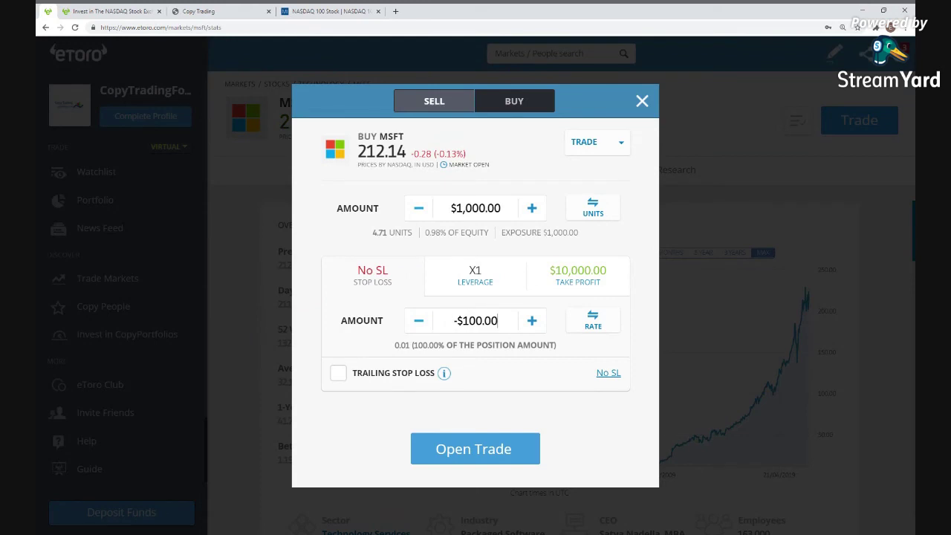
click(523, 368)
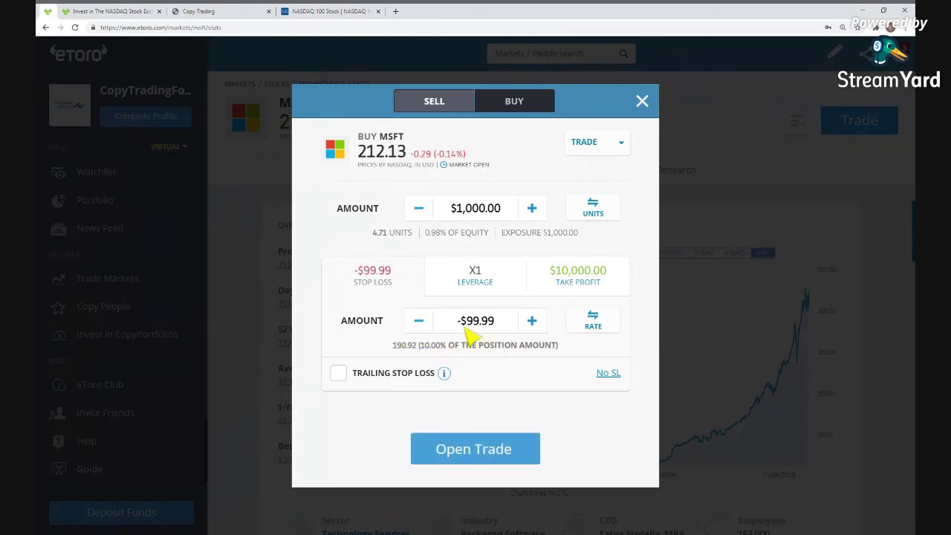
- Adjust the stop loss amount to -$108.99, and change the stop loss to a rate of 100.00
click(531, 320)
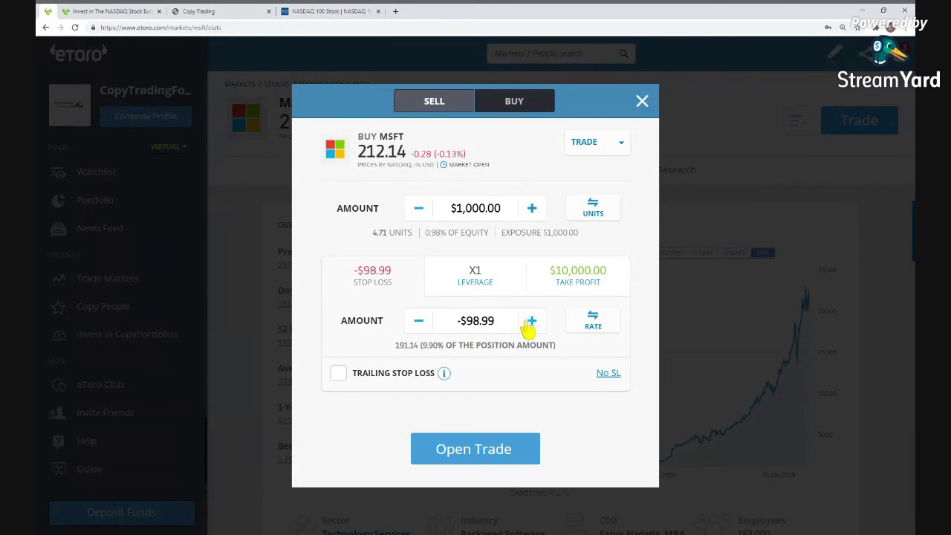
click(419, 321)
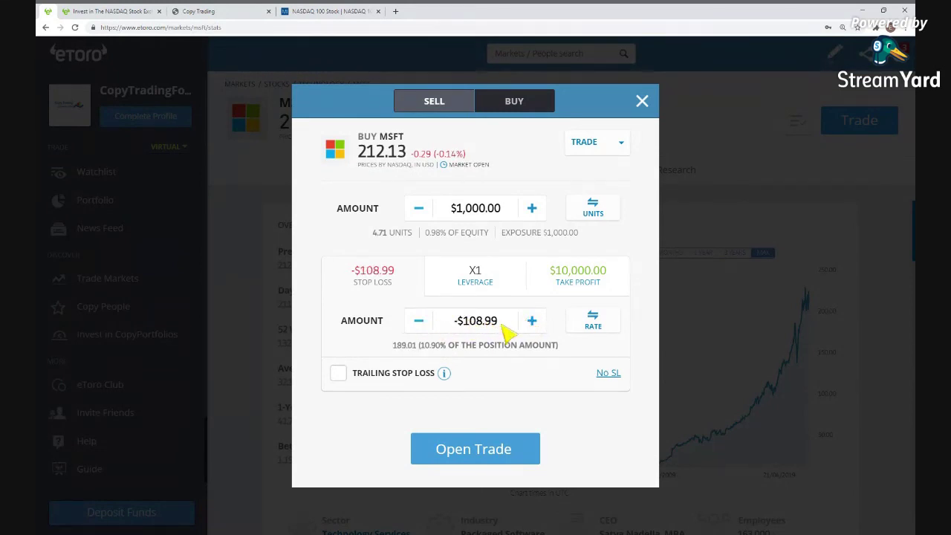
click(593, 321)
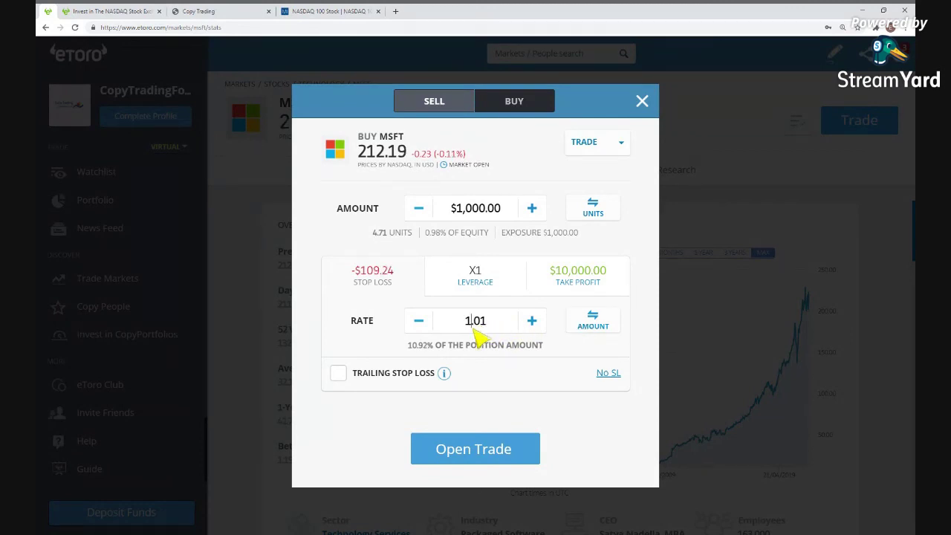
key(BackSpace)
click(598, 373)
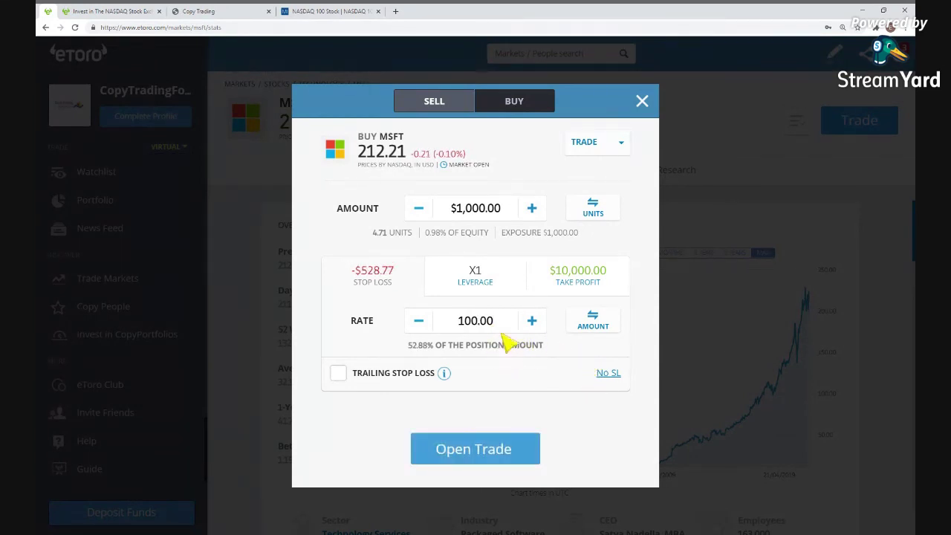
- Switch the stop loss back from a rate to an amount and set it to -$100.00
click(600, 324)
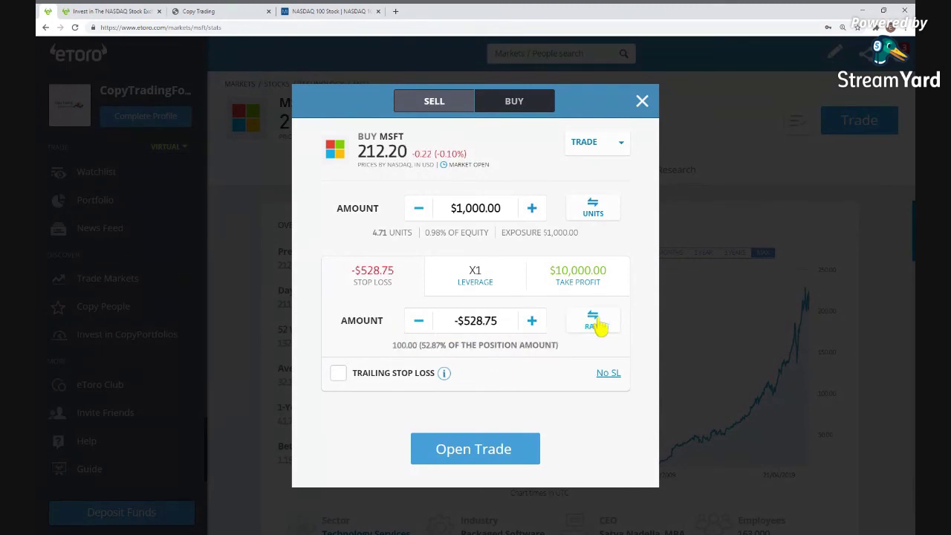
click(483, 327)
key(BackSpace)
key(BackSpace)
key(BackSpace)
text(100)
key(Delete)
key(Delete)
key(Delete)
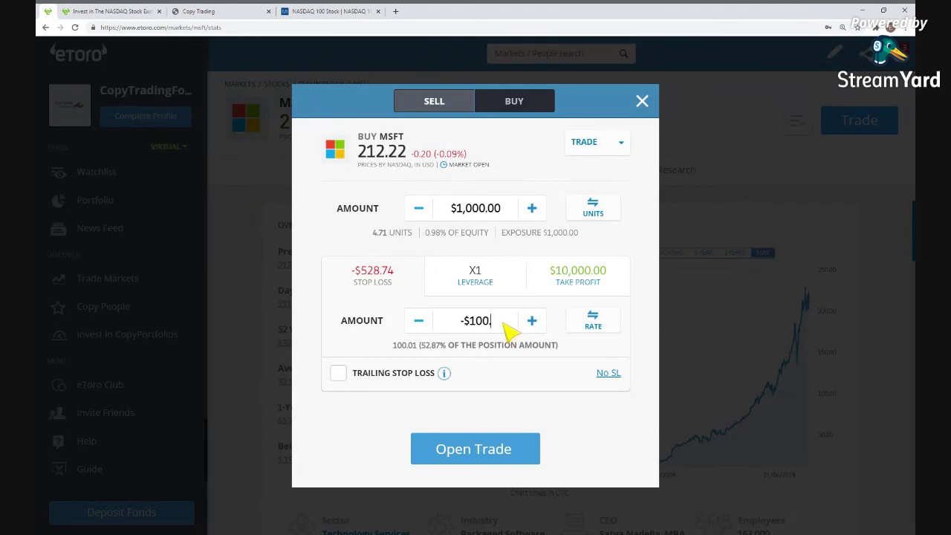
text(00)
click(569, 335)
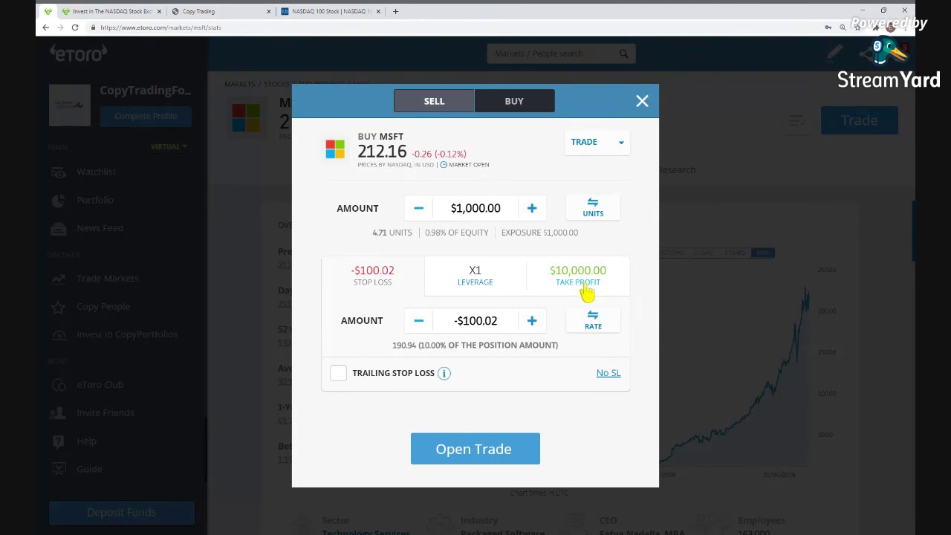
- Show the order's take profit settings, express the take profit as an amount, and try to set it to $13,000.00
click(583, 286)
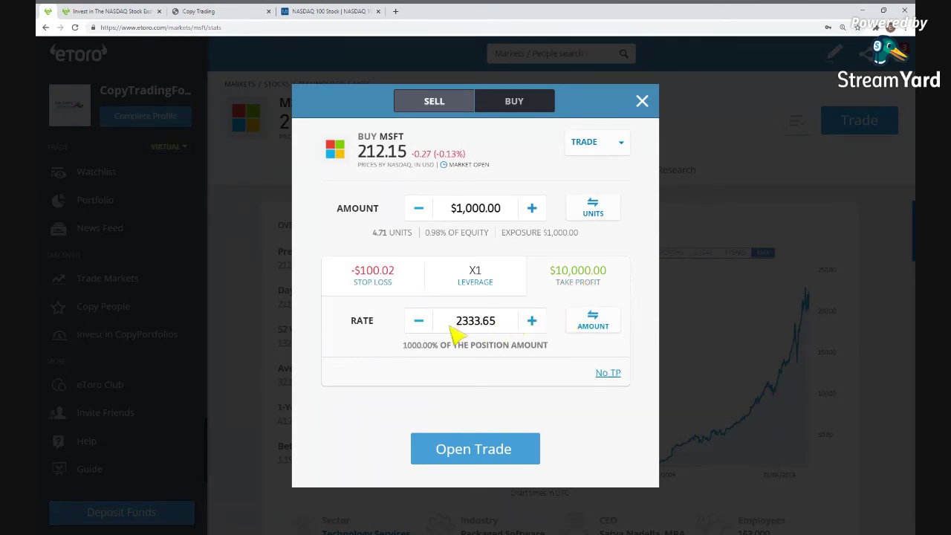
click(588, 327)
click(466, 325)
key(BackSpace)
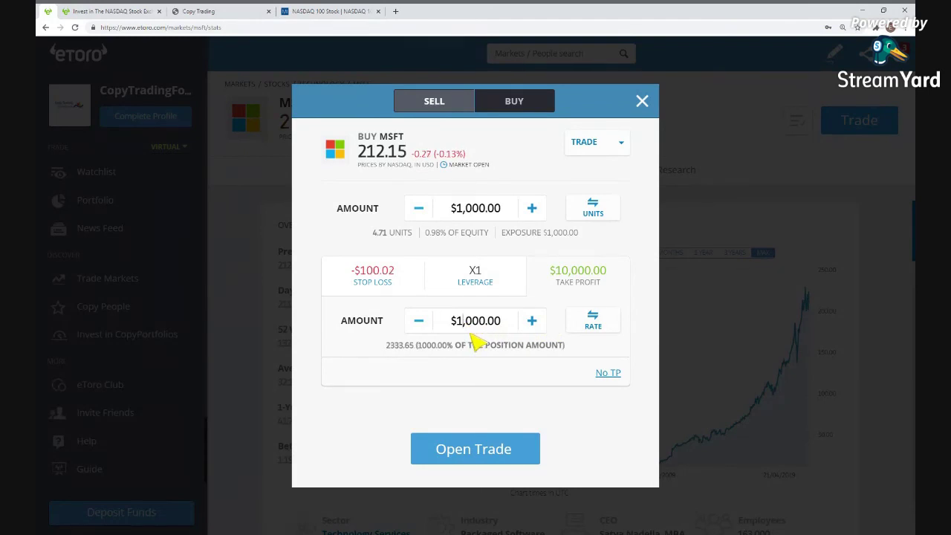
text(3)
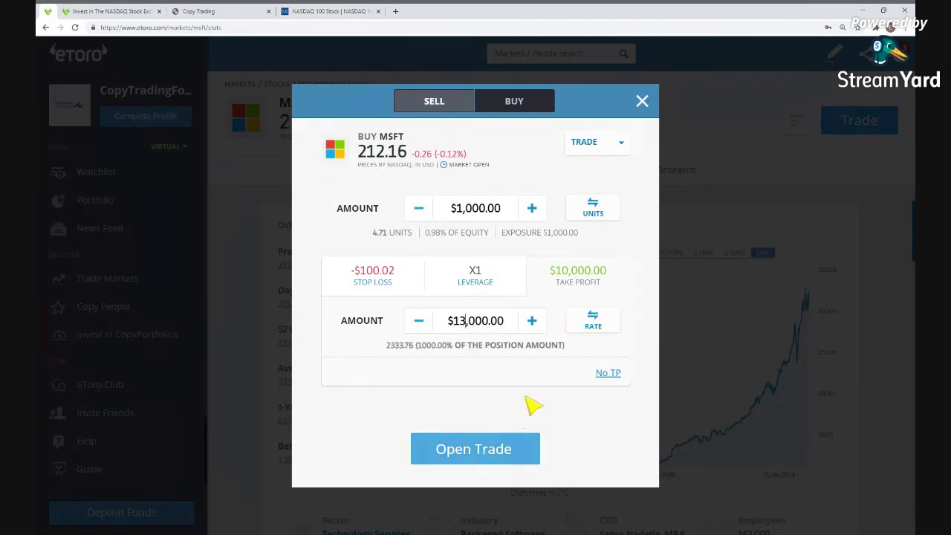
key(BackSpace)
text(0)
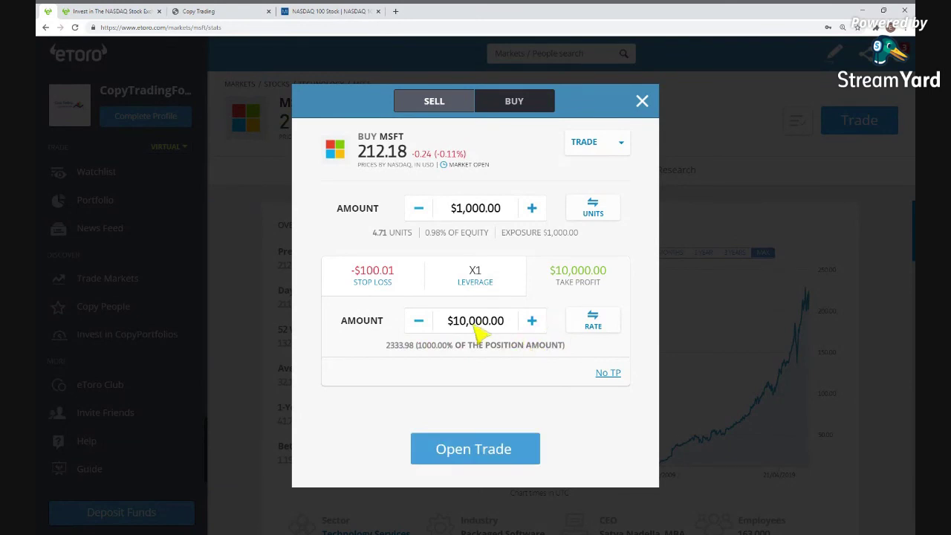
key(BackSpace)
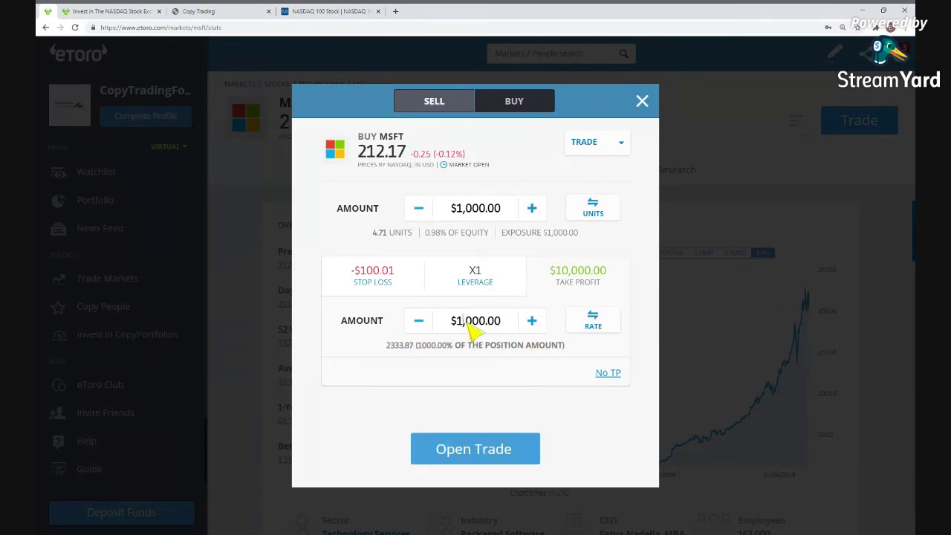
text(3)
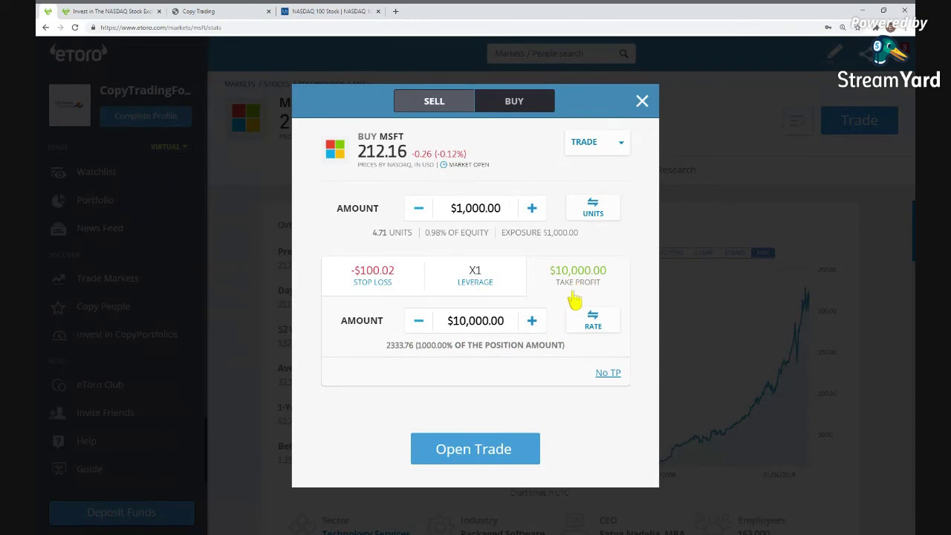
- Set the order's take profit amount to $1,300
click(467, 322)
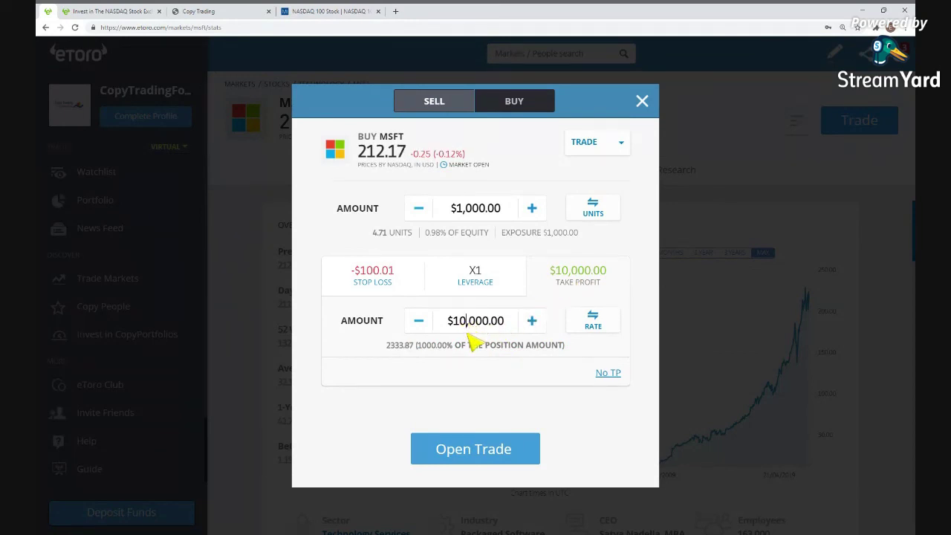
key(BackSpace)
key(BackSpace)
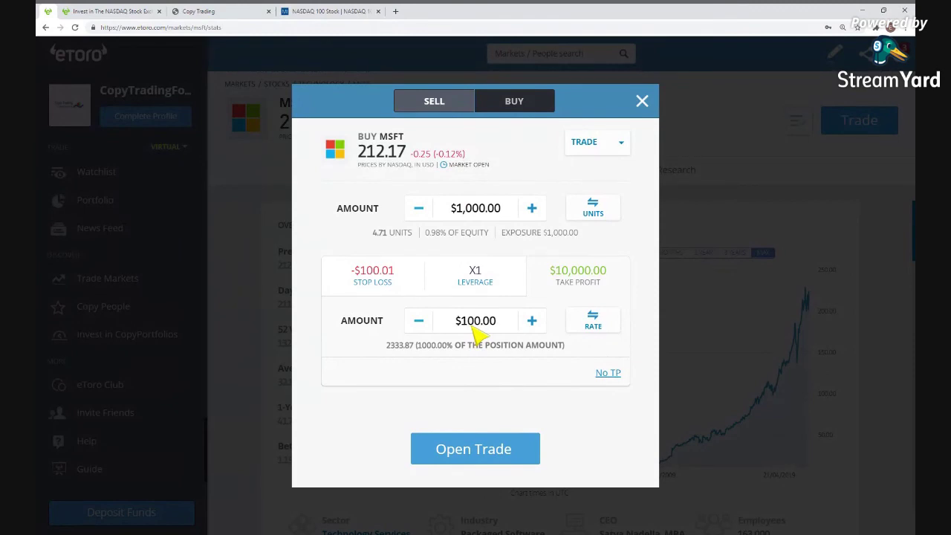
text(3)
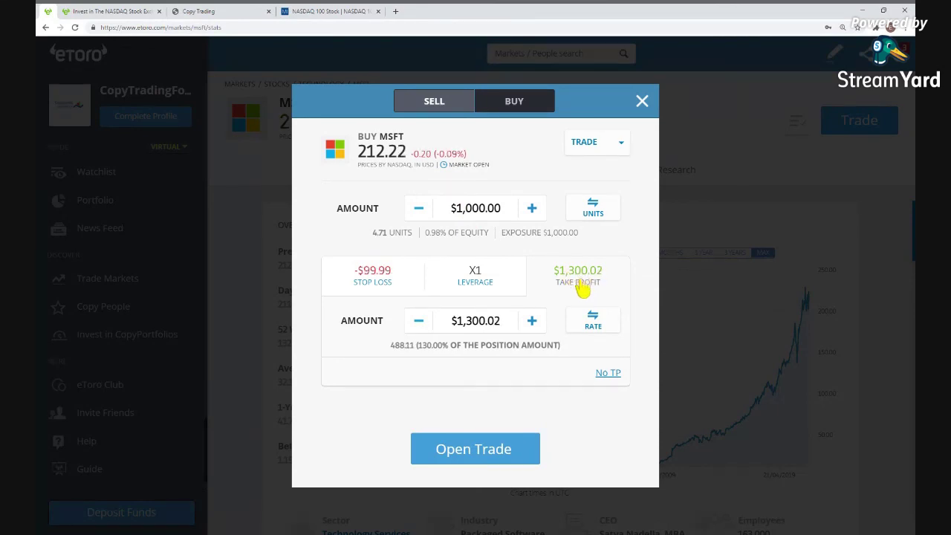
- Leave the trade order, switch to the Copy Trading website with the trading terms post, and open the site's home page
click(112, 11)
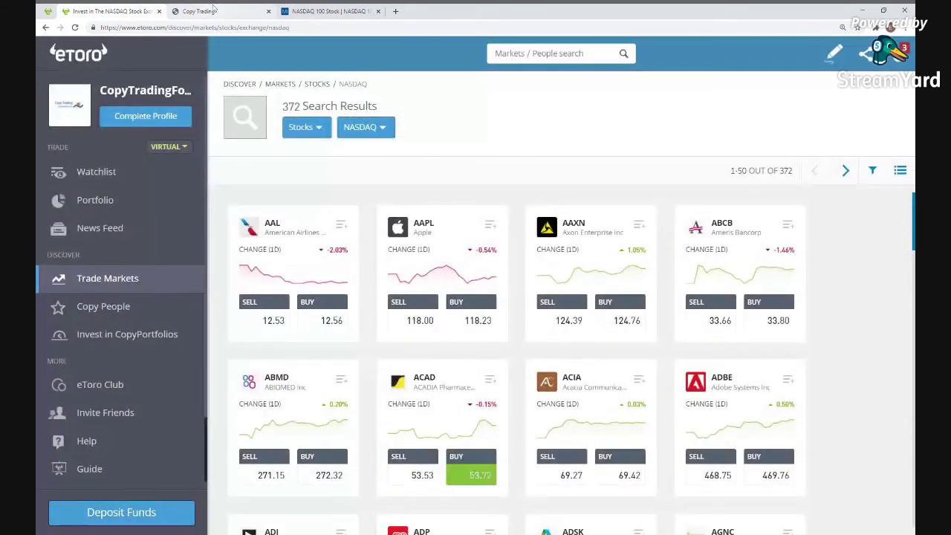
click(223, 10)
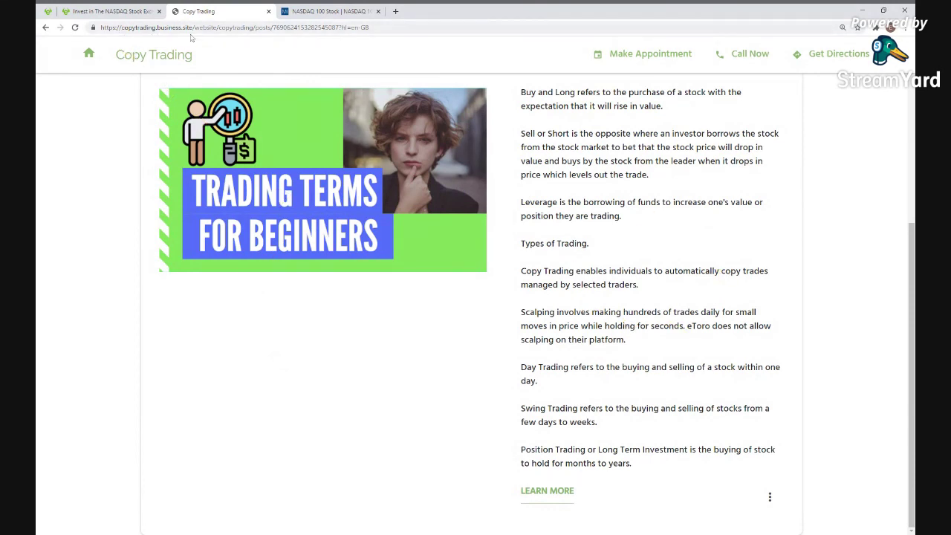
click(90, 55)
- Browse the posts in the Updates section of the Copy Trading home page, ending at the trading terms for beginners post
scroll(372, 290, down, 6)
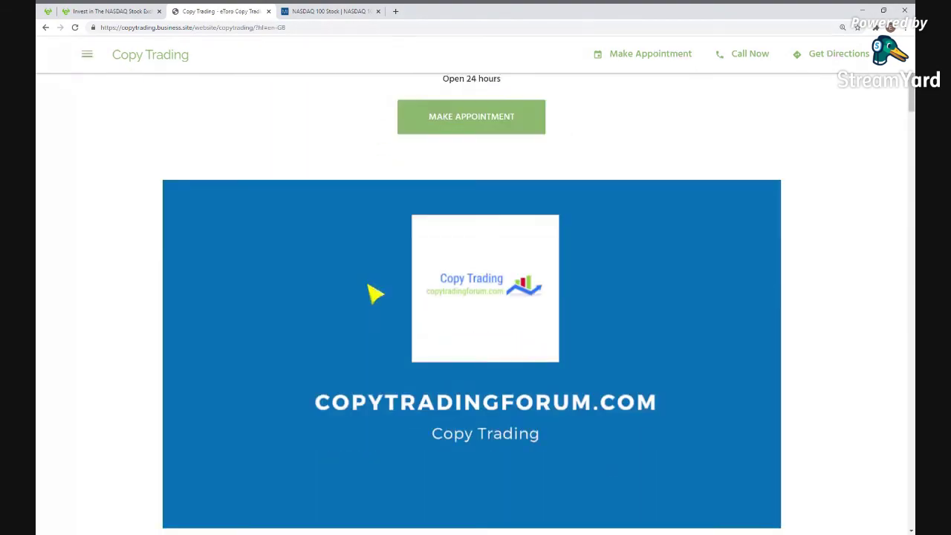
scroll(372, 295, down, 3)
scroll(471, 276, down, 3)
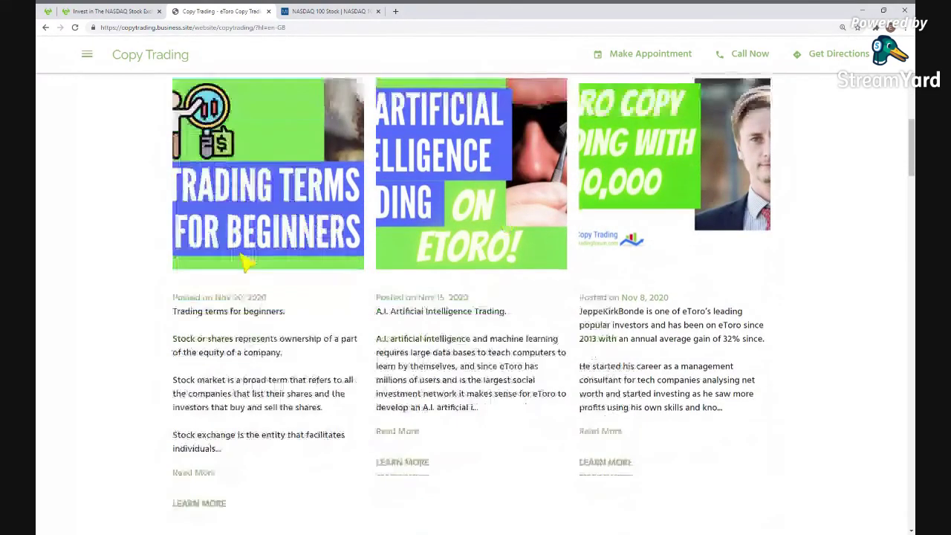
scroll(227, 273, down, 5)
scroll(333, 314, up, 4)
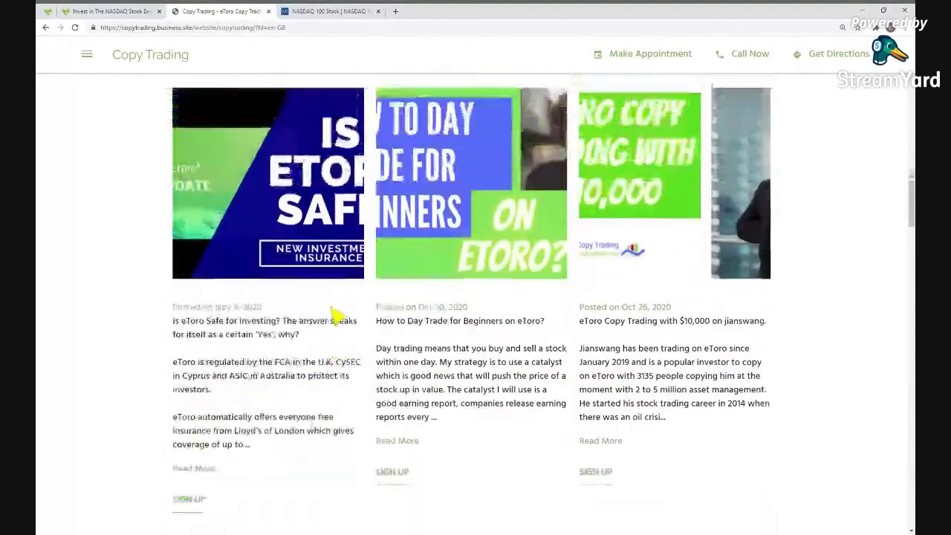
scroll(334, 313, up, 5)
scroll(424, 322, down, 5)
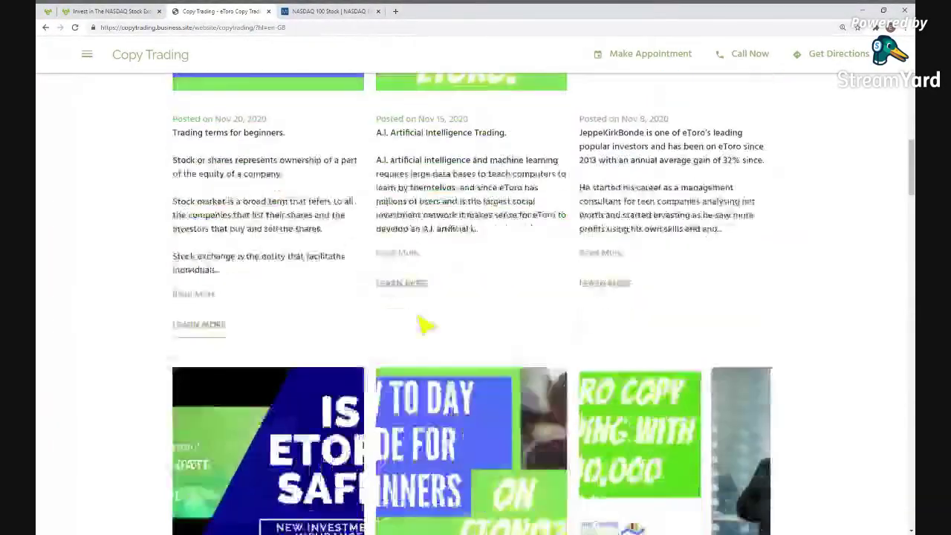
scroll(367, 276, up, 1)
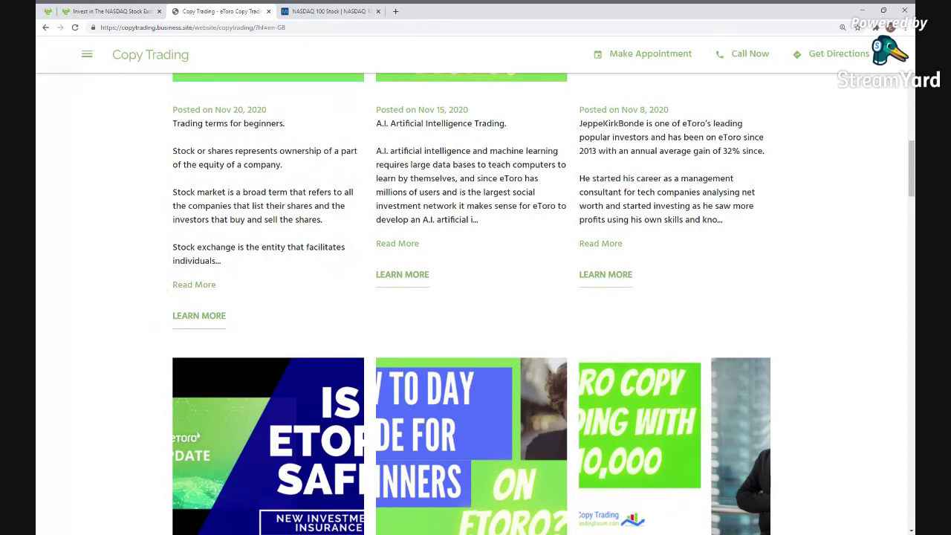
scroll(153, 282, up, 4)
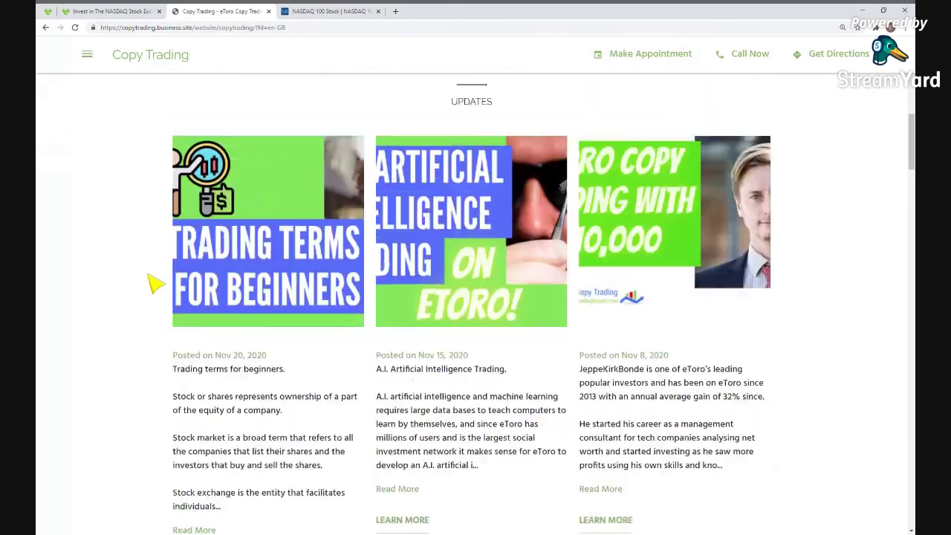